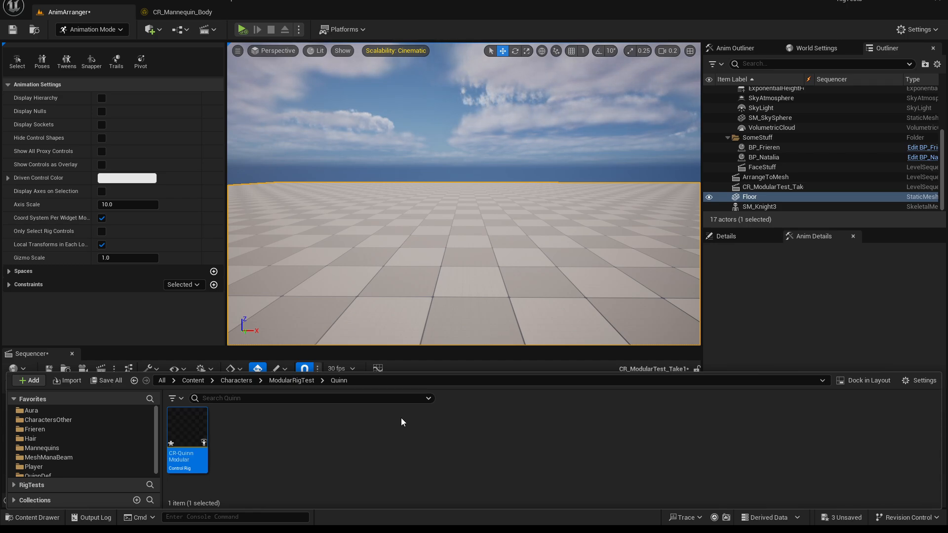
# Open the CR-QuinnModular rig and set its preview mesh to SKM_Quinn.
pyautogui.doubleClick(178, 427)
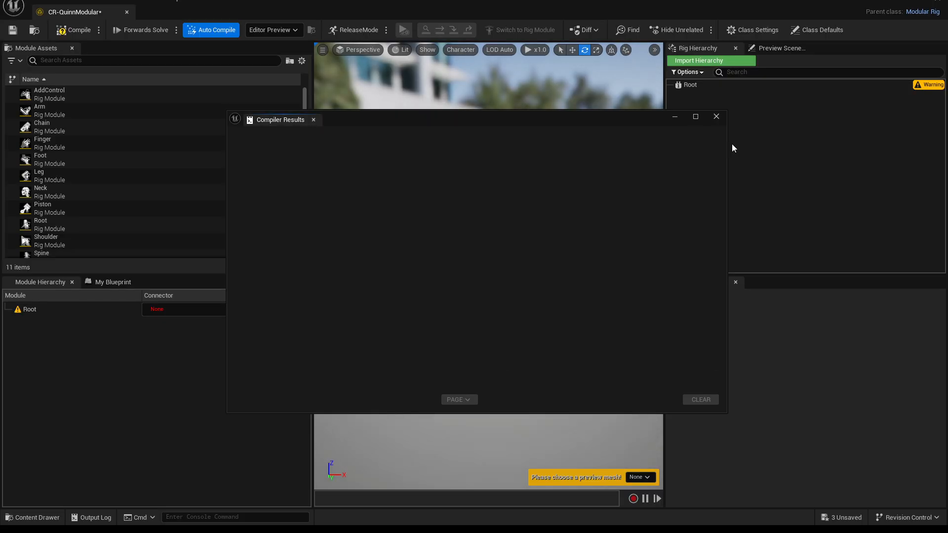
pyautogui.click(715, 116)
pyautogui.click(777, 49)
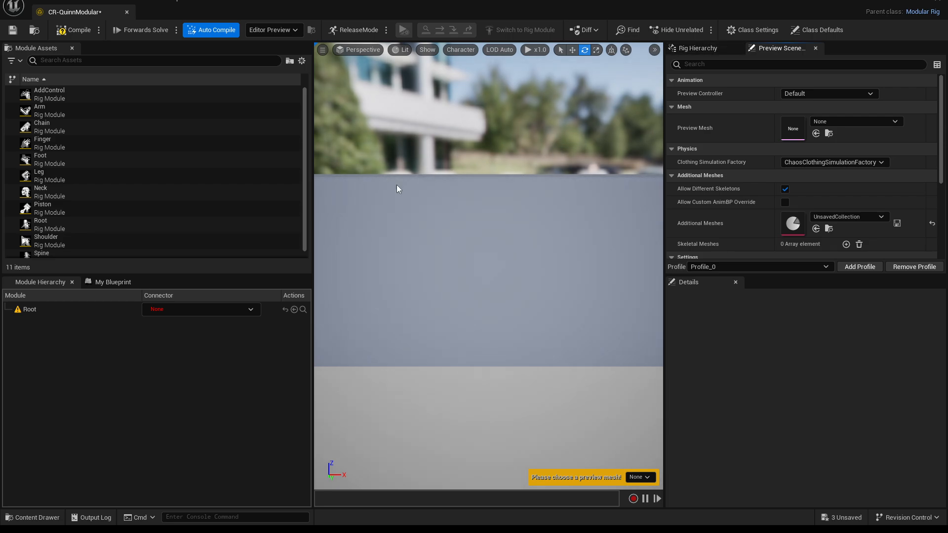
pyautogui.click(829, 124)
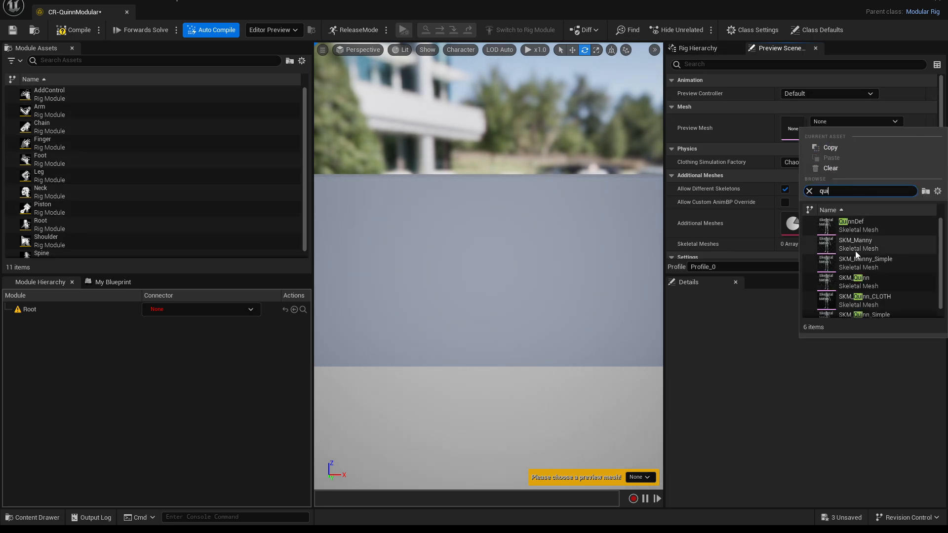
pyautogui.click(864, 282)
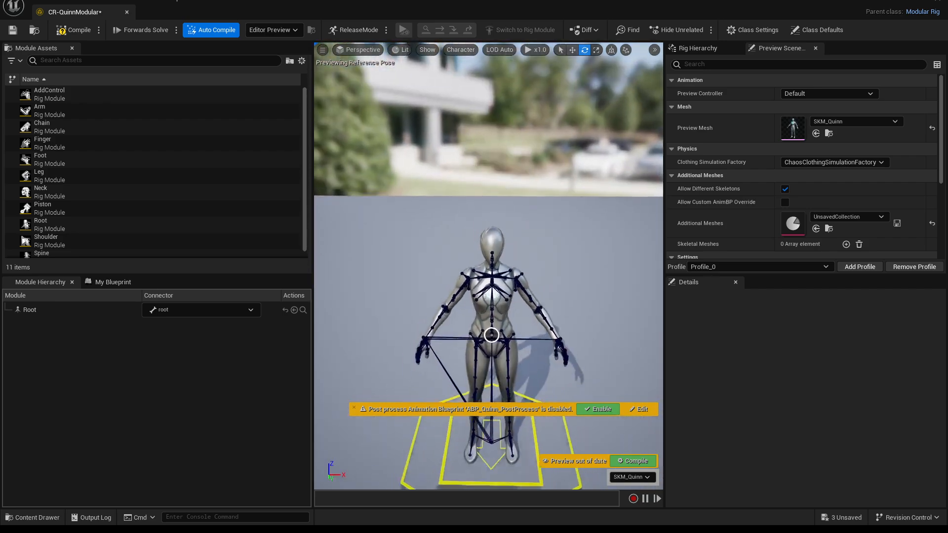
# Attach the Spine module to the spine_01 socket and Leg modules to both thigh sockets.
pyautogui.scroll(-1, 88, 217)
pyautogui.moveTo(49, 251); pyautogui.dragTo(491, 210)
pyautogui.click(474, 221)
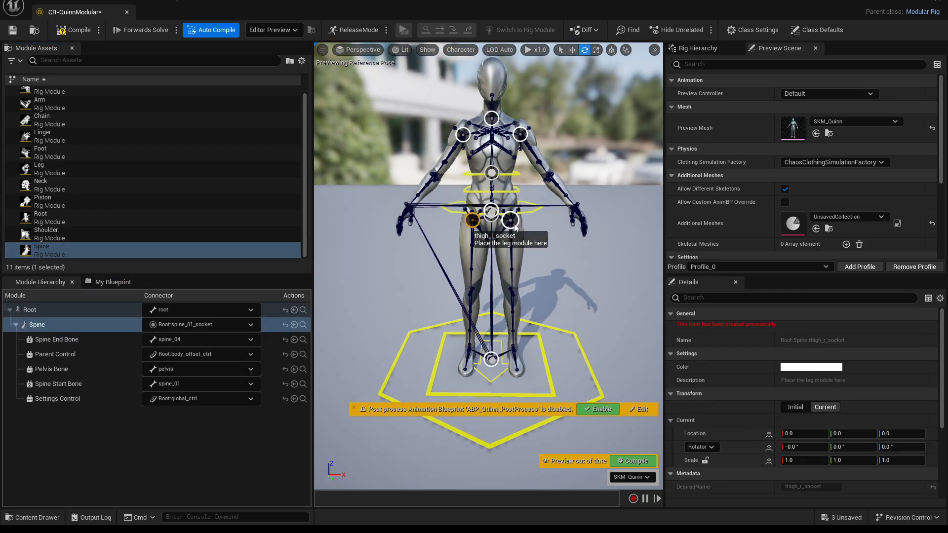
pyautogui.moveTo(49, 168); pyautogui.dragTo(510, 220)
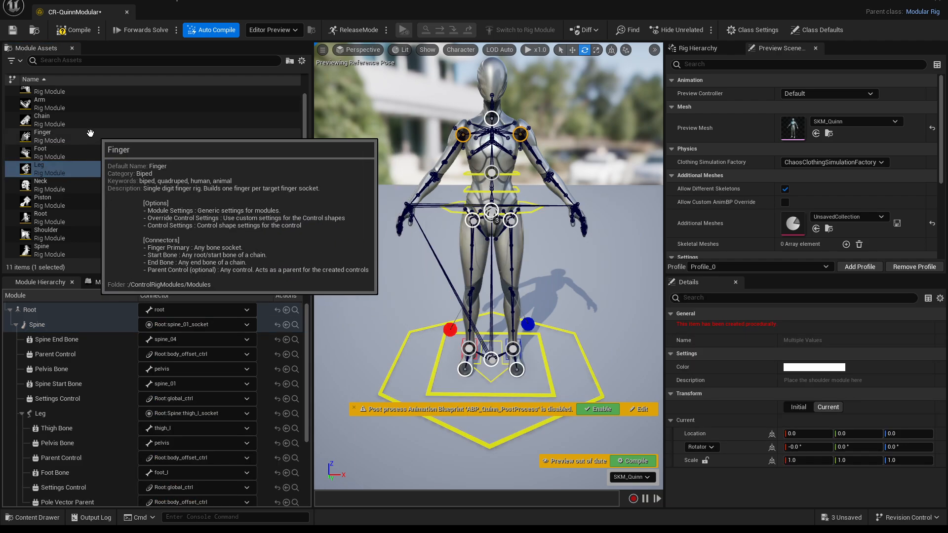
# Attach the Shoulder, Neck, Arm and Foot modules to their matching sockets on the body.
pyautogui.moveTo(50, 234); pyautogui.dragTo(462, 134)
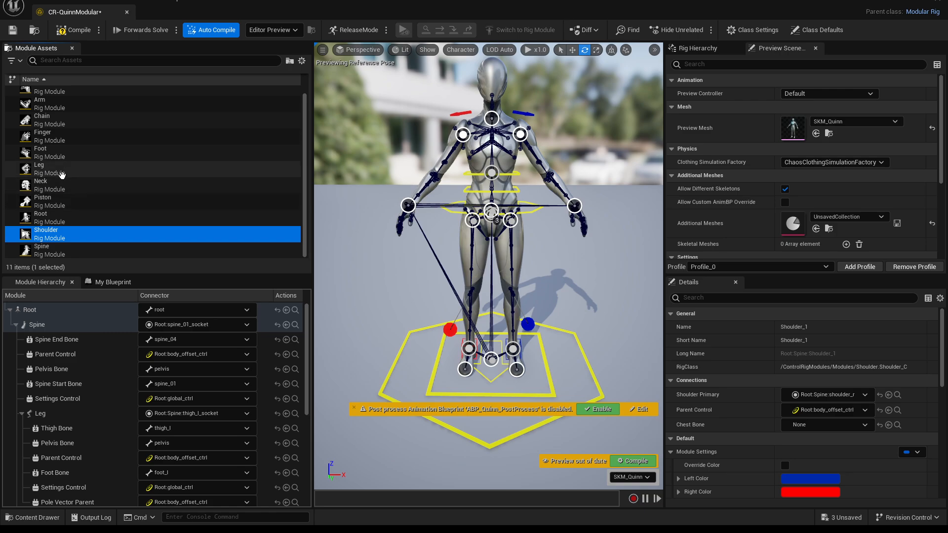
pyautogui.moveTo(69, 187); pyautogui.dragTo(491, 120)
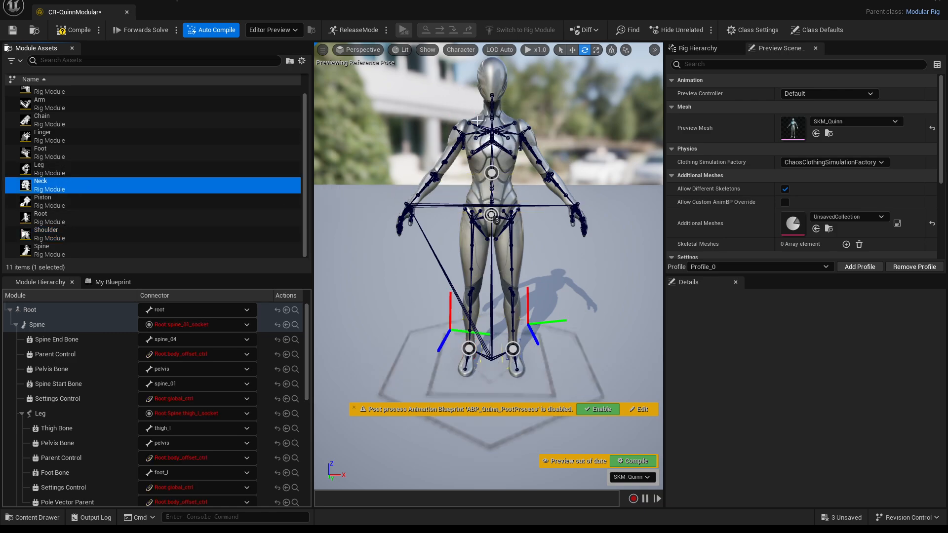
pyautogui.scroll(1, 112, 152)
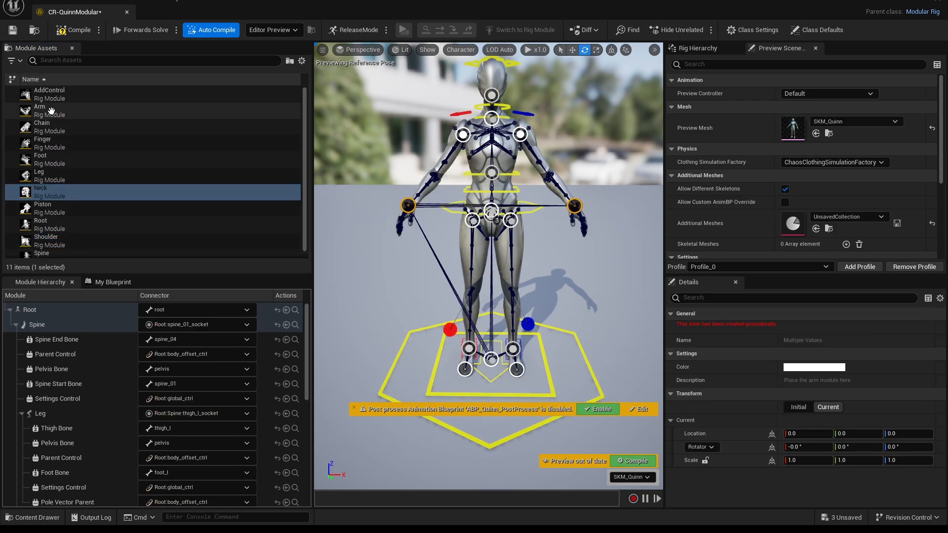
pyautogui.moveTo(69, 111); pyautogui.dragTo(409, 204)
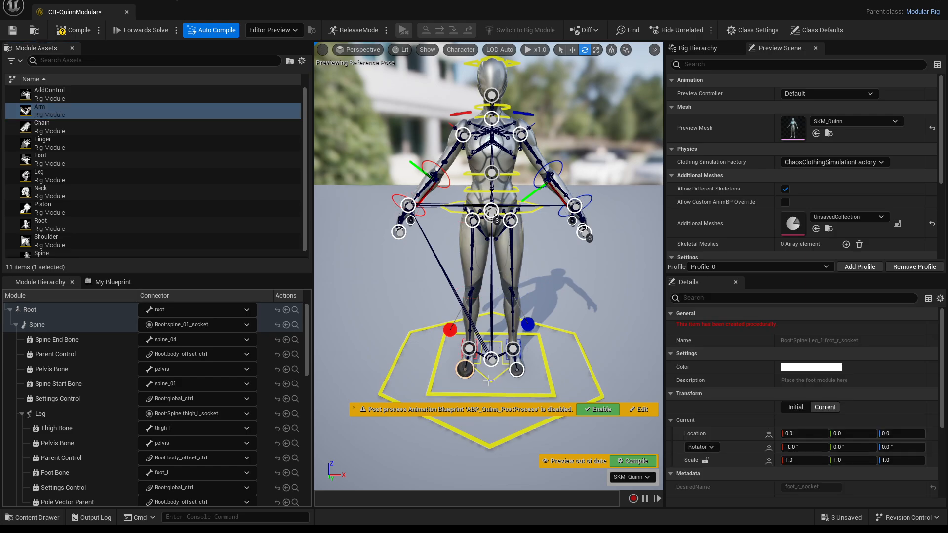
pyautogui.scroll(-1, 125, 215)
pyautogui.moveTo(74, 153); pyautogui.dragTo(464, 368)
# Attach Finger modules to all five finger sockets of the character's right hand.
pyautogui.moveTo(434, 268); pyautogui.dragTo(587, 269, button='right')
pyautogui.moveTo(392, 274); pyautogui.dragTo(321, 266, button='right')
pyautogui.press('w')
pyautogui.click(407, 225)
pyautogui.keyDown('ctrl'); pyautogui.click(419, 237); pyautogui.keyUp('ctrl')
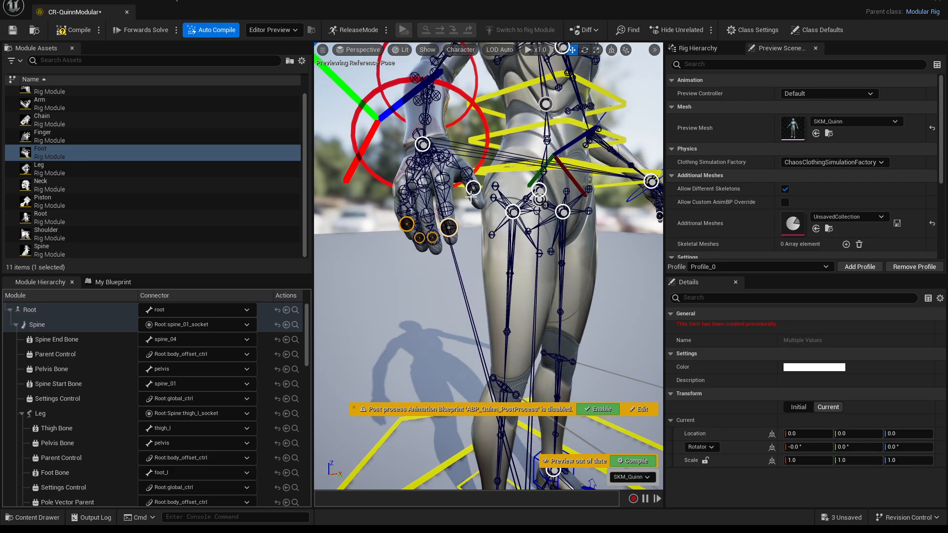
pyautogui.moveTo(65, 141); pyautogui.dragTo(404, 223)
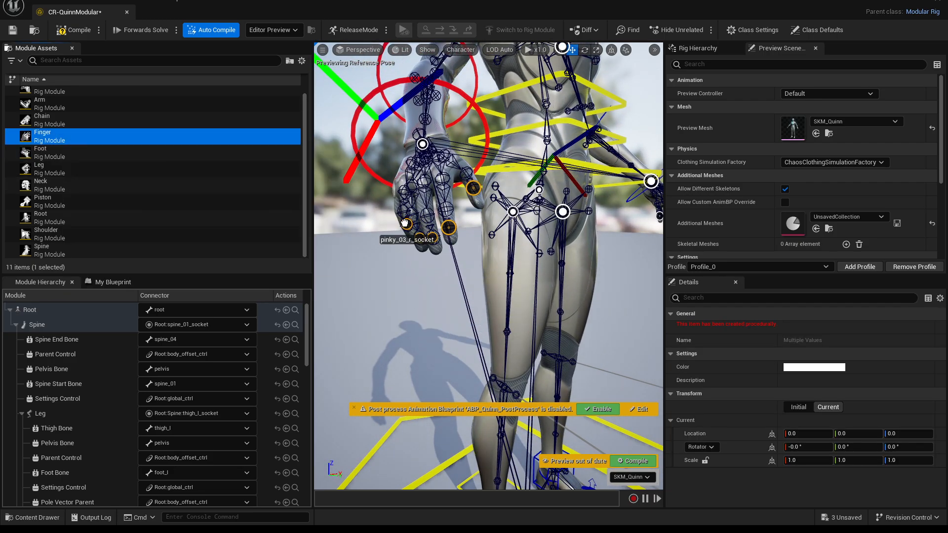
# Attach Finger modules to all five finger sockets of the character's left hand.
pyautogui.scroll(-3, 582, 256)
pyautogui.keyDown('alt'); pyautogui.moveTo(582, 255); pyautogui.dragTo(434, 259); pyautogui.keyUp('alt')
pyautogui.moveTo(569, 224); pyautogui.dragTo(478, 213, button='middle')
pyautogui.scroll(4, 488, 266)
pyautogui.click(491, 281)
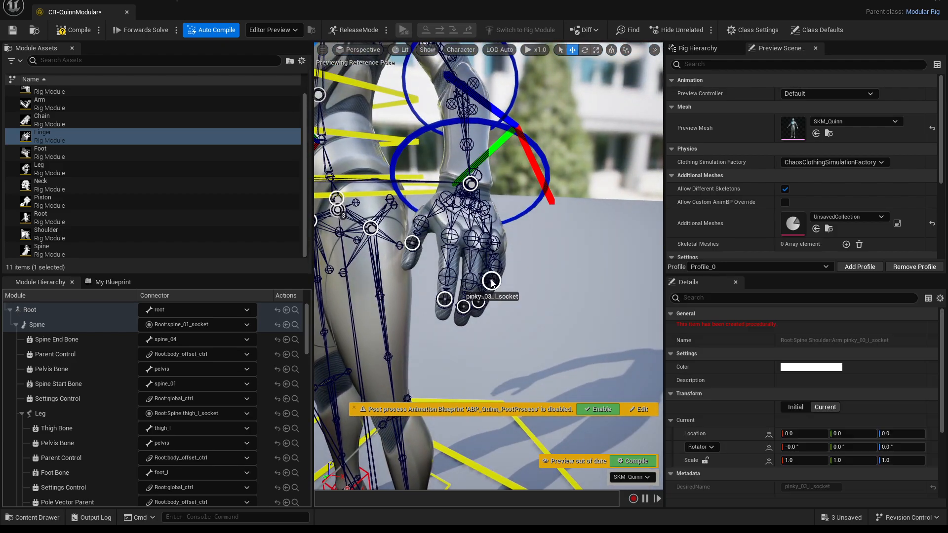
pyautogui.keyDown('ctrl'); pyautogui.click(477, 305); pyautogui.keyUp('ctrl')
pyautogui.keyDown('ctrl'); pyautogui.click(462, 306); pyautogui.keyUp('ctrl')
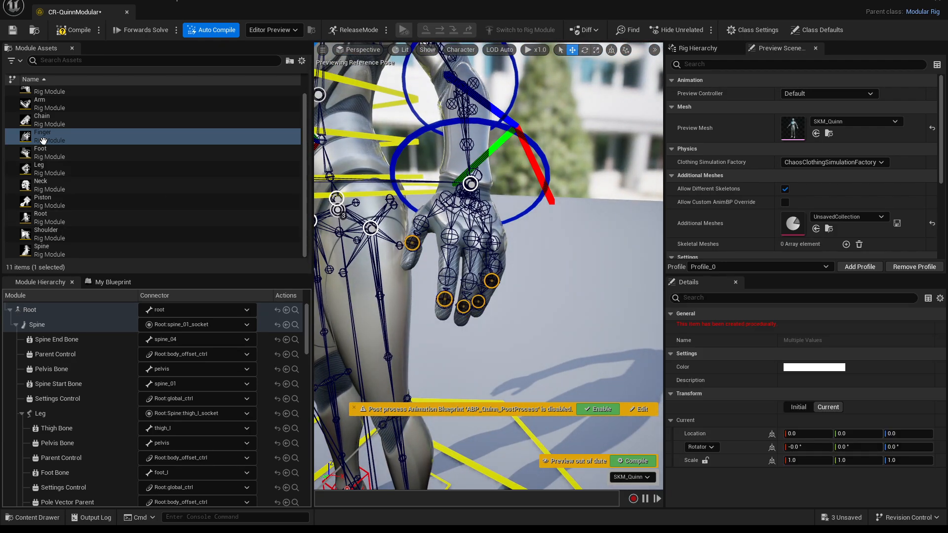
pyautogui.moveTo(43, 140); pyautogui.dragTo(449, 308)
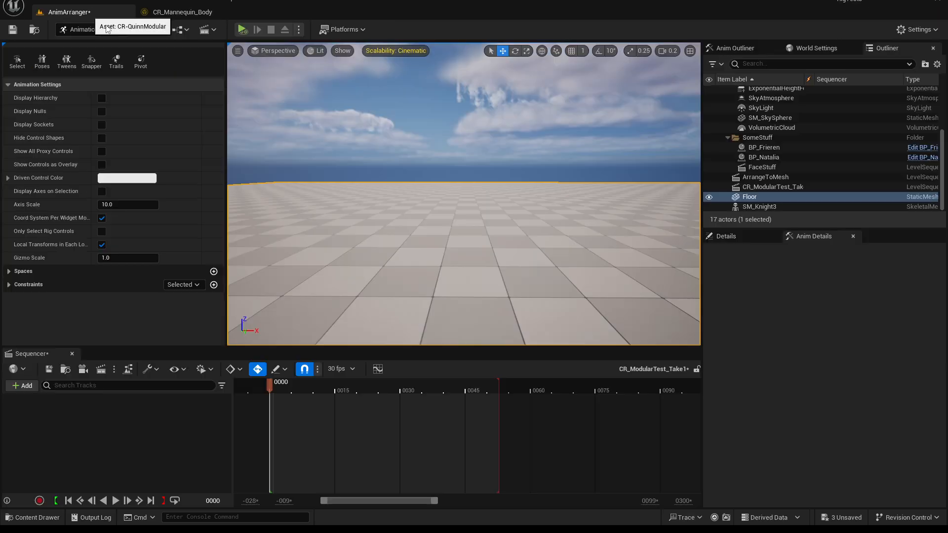
# Switch to the AnimArranger level and place the CR-QuinnModular rig on the floor.
pyautogui.click(107, 29)
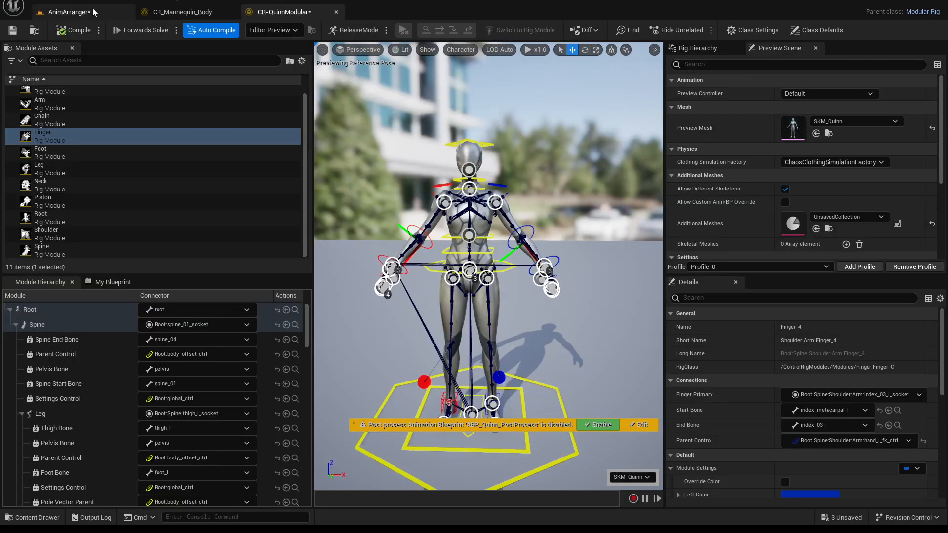
pyautogui.click(65, 12)
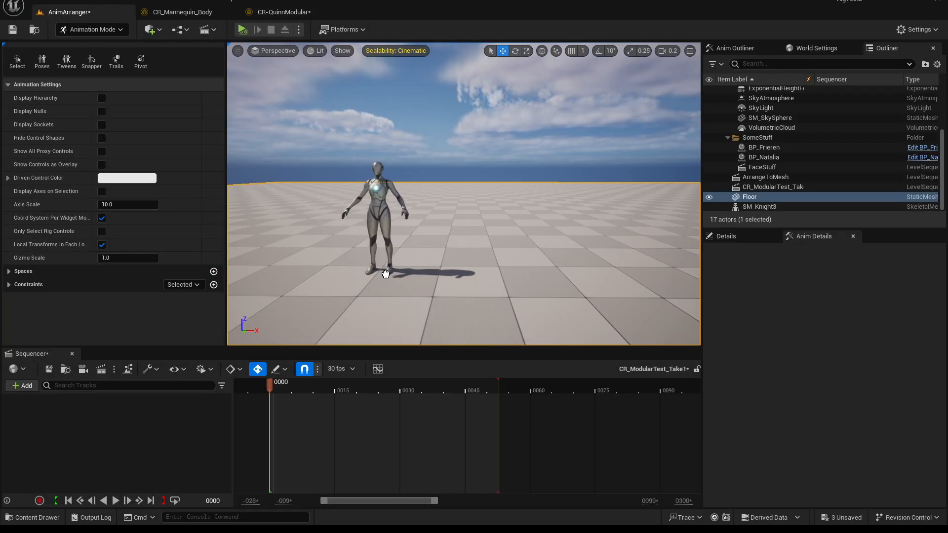
pyautogui.moveTo(353, 300); pyautogui.dragTo(353, 301)
# Test the placed rig by moving body_ctrl slightly along the vertical axis.
pyautogui.moveTo(353, 300); pyautogui.dragTo(390, 321, button='right')
pyautogui.press('w')
pyautogui.click(420, 211)
pyautogui.moveTo(437, 181); pyautogui.dragTo(436, 180)
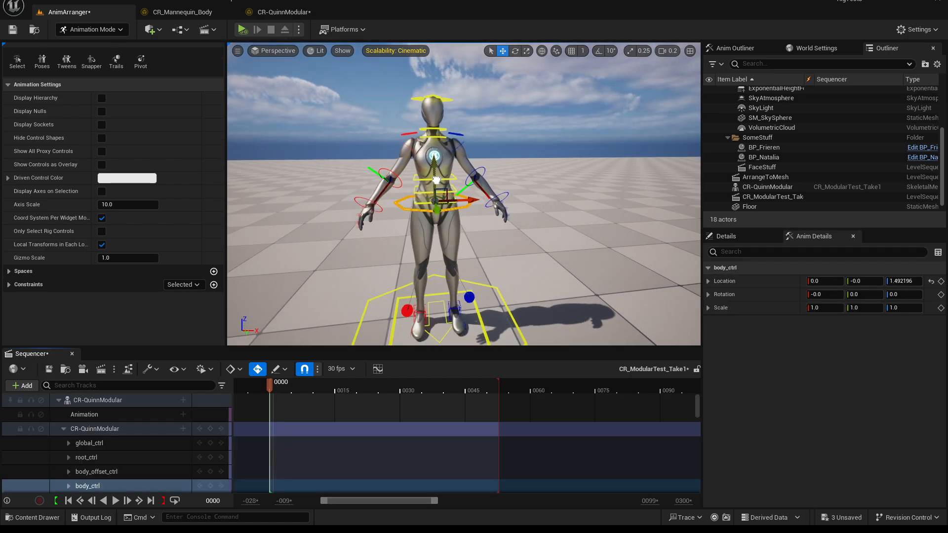
# Enable the arm_l and arm_r FK/IK switches under global_ctrl and test the arms by lowering and rotating body_ctrl.
pyautogui.click(68, 443)
pyautogui.scroll(-8, 144, 454)
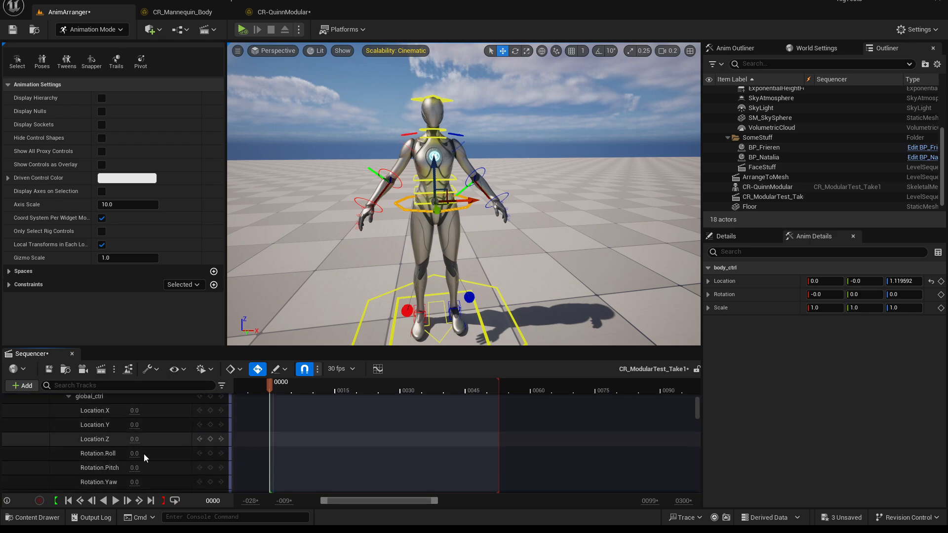
pyautogui.scroll(2, 154, 453)
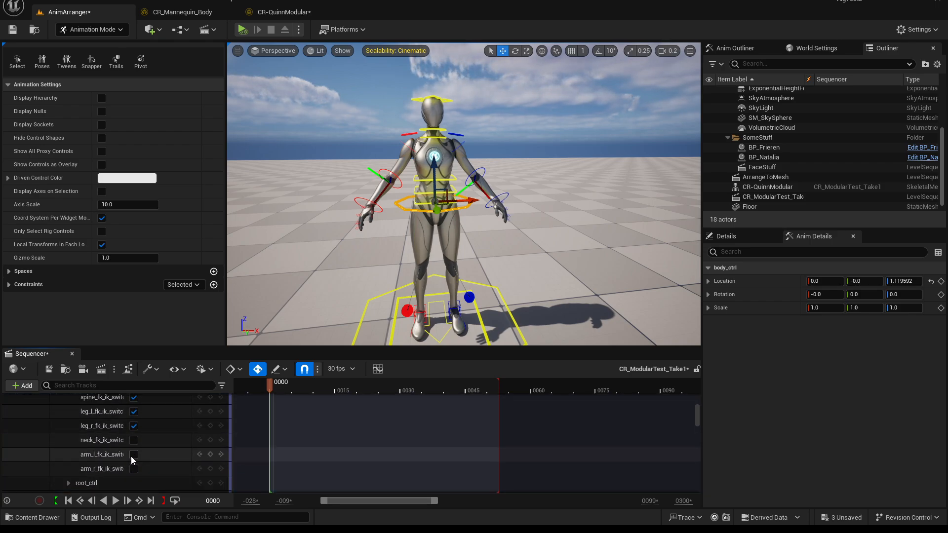
pyautogui.click(132, 454)
pyautogui.click(135, 468)
pyautogui.moveTo(330, 281); pyautogui.dragTo(330, 280, button='right')
pyautogui.press('w')
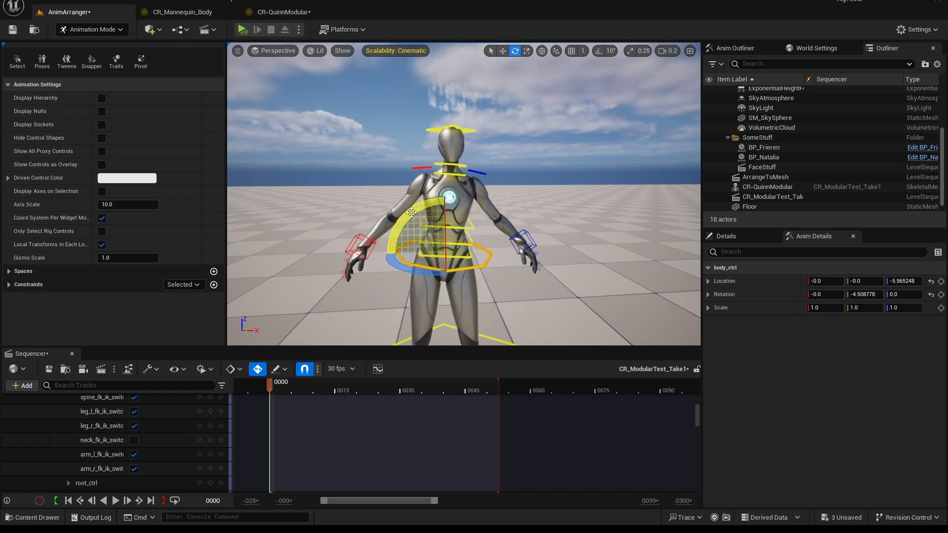
# Delete the CR-QuinnModular control rig track and add the MF_Run_Fwd animation to the character.
pyautogui.scroll(7, 375, 442)
pyautogui.click(63, 428)
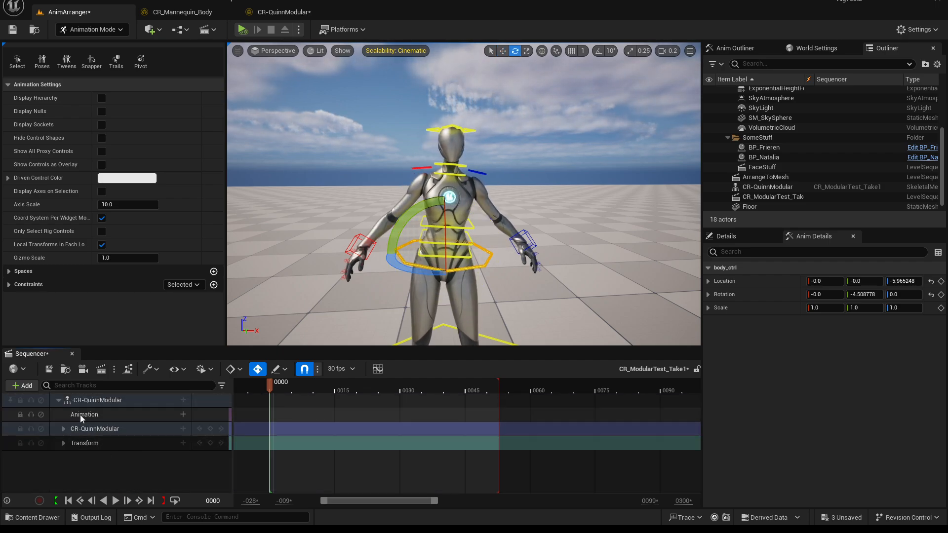
pyautogui.press('Delete')
pyautogui.click(183, 414)
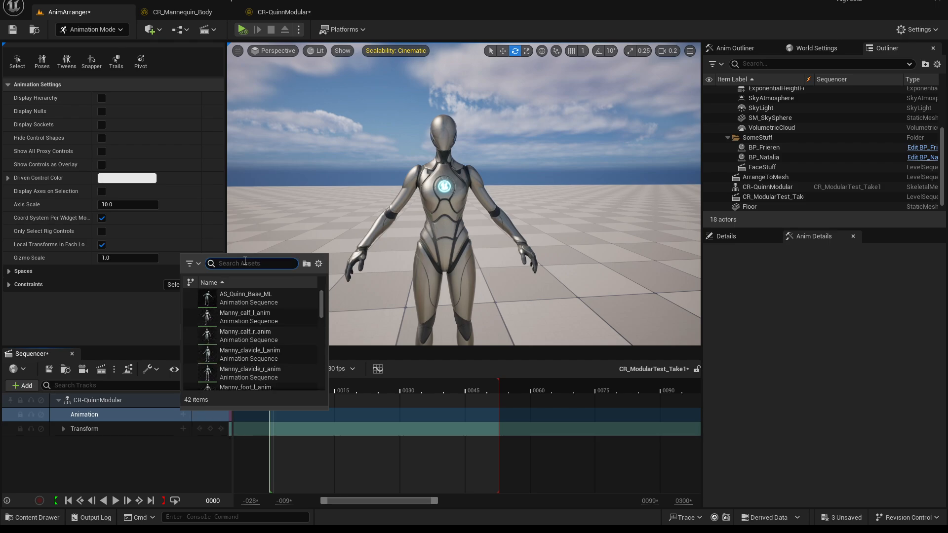
pyautogui.write('run')
pyautogui.click(246, 296)
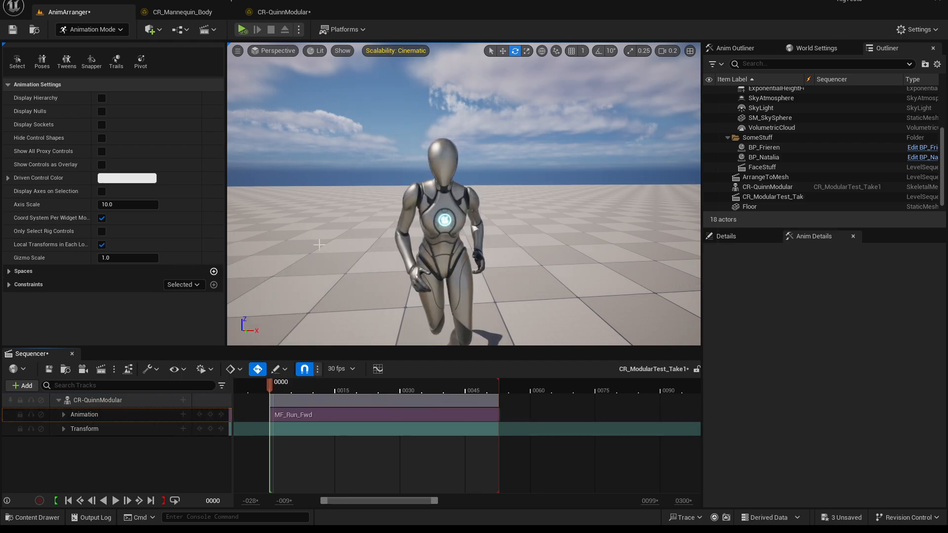
# Scrub and play back the run animation in the sequence.
pyautogui.moveTo(320, 245); pyautogui.dragTo(324, 258, button='right')
pyautogui.scroll(-3, 324, 258)
pyautogui.moveTo(269, 386); pyautogui.dragTo(345, 389)
pyautogui.press('space')
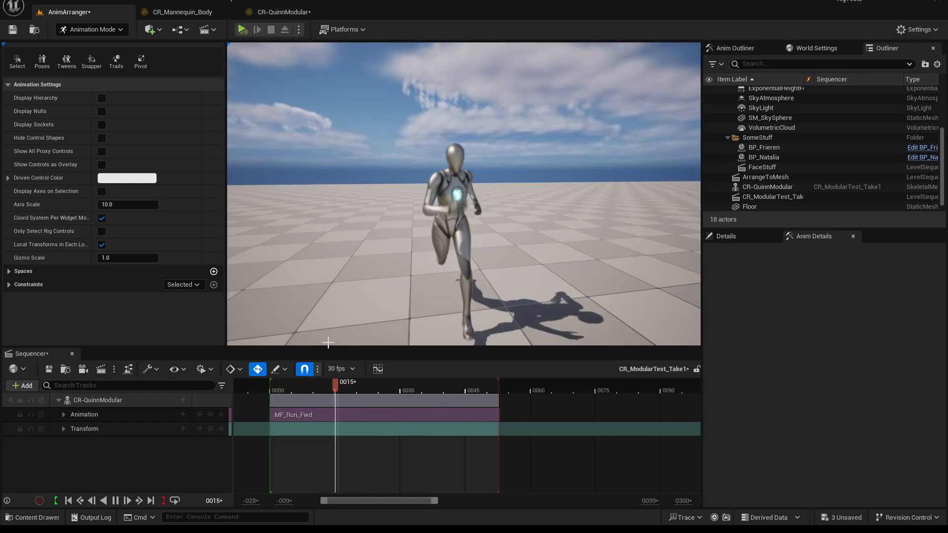
pyautogui.press('space')
# Bake the CR-QuinnModular actor's run animation to the CR-QuinnModular control rig.
pyautogui.click(95, 400)
pyautogui.rightClick(95, 404)
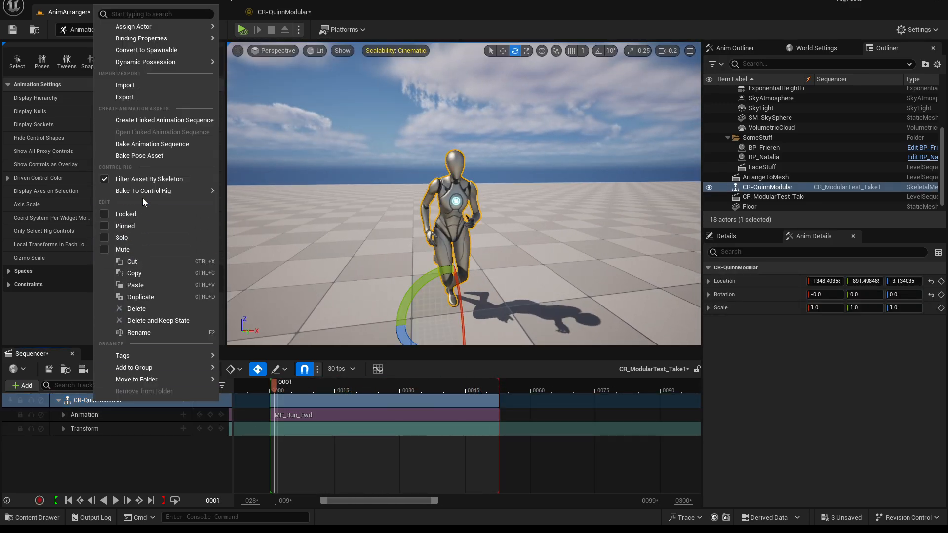
pyautogui.moveTo(134, 192)
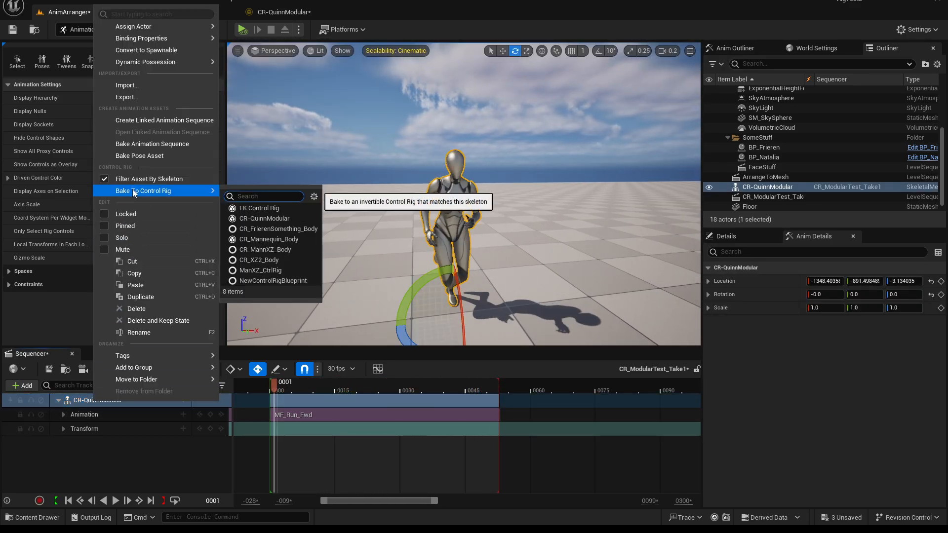
pyautogui.click(268, 218)
pyautogui.click(541, 370)
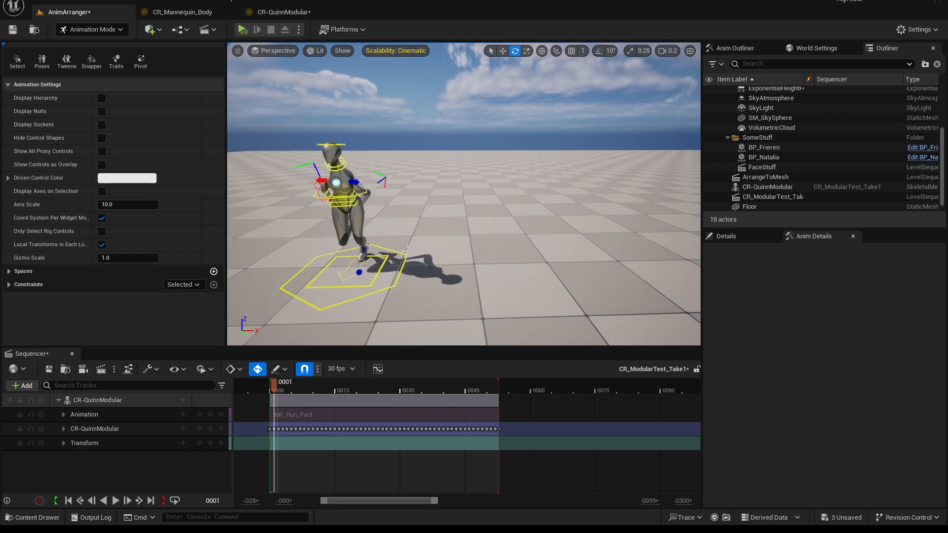
# Place the SKM_Quinn mesh from the Mannequins Meshes folder in the level beside the running character.
pyautogui.hotkey('ctrl', 'space')
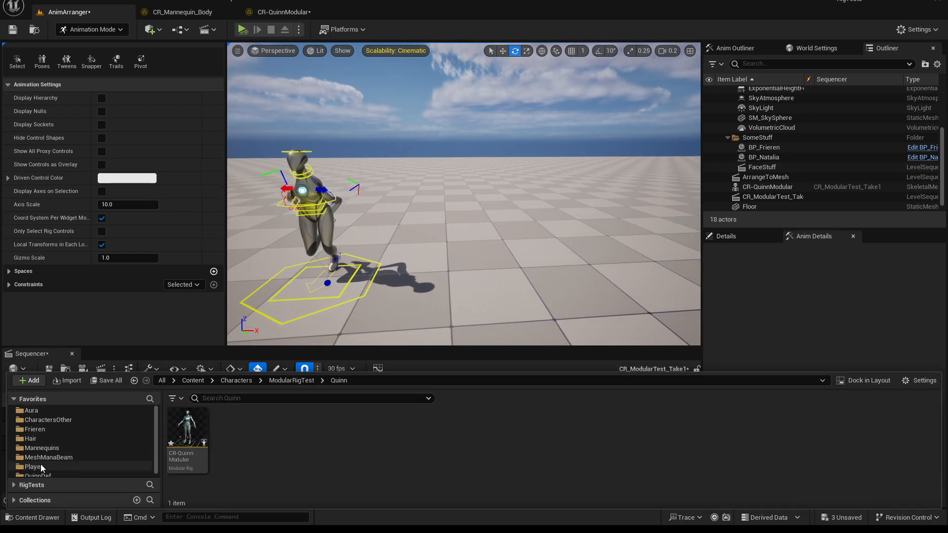
pyautogui.click(41, 448)
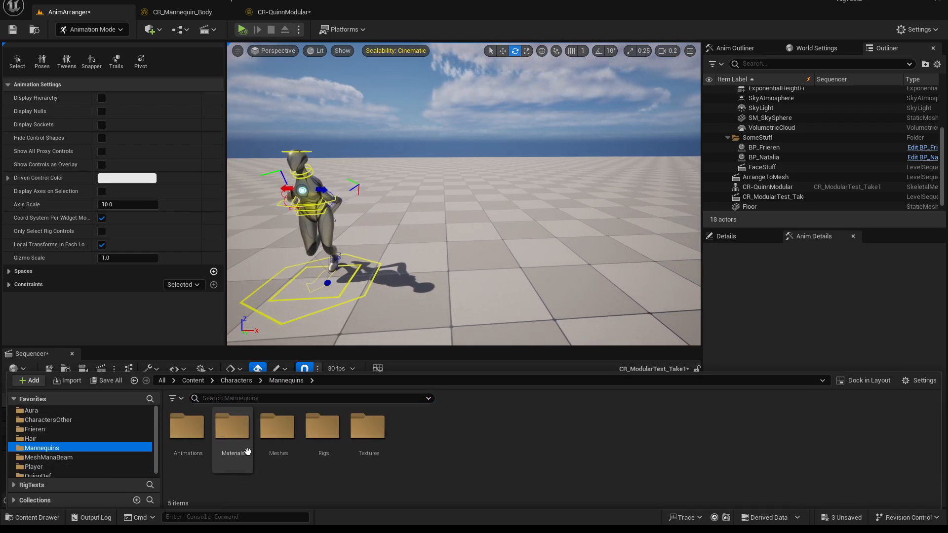
pyautogui.doubleClick(278, 442)
pyautogui.moveTo(394, 378); pyautogui.dragTo(322, 448)
pyautogui.hotkey('ctrl', 'space')
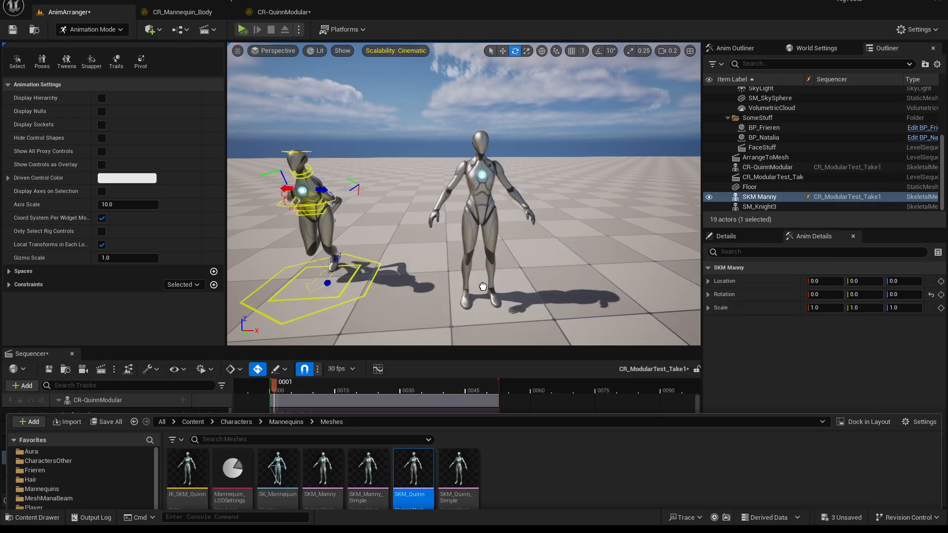
pyautogui.moveTo(483, 286); pyautogui.dragTo(482, 288)
pyautogui.press('f')
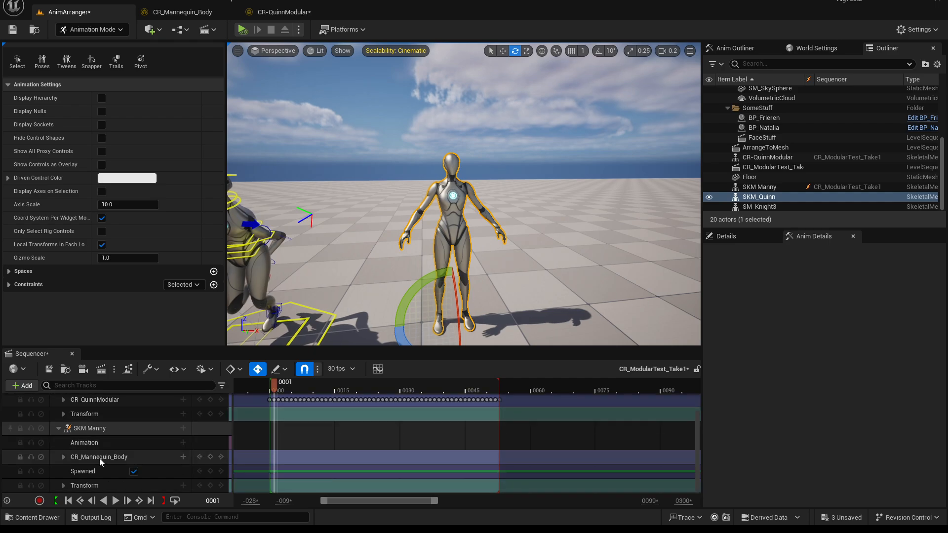
# Delete the SKM Manny track and add the SKM_Quinn actor to the sequence.
pyautogui.click(108, 431)
pyautogui.scroll(2, 86, 432)
pyautogui.press('Delete')
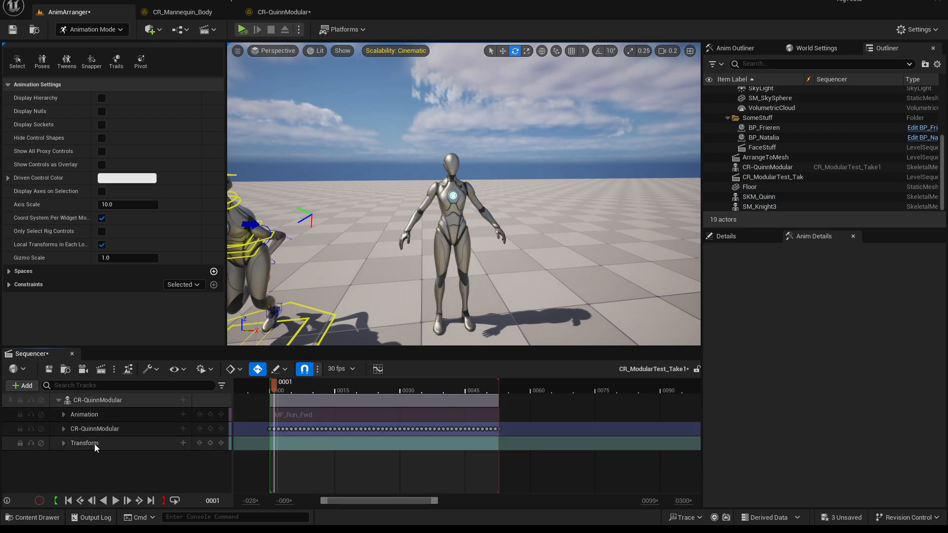
pyautogui.click(25, 385)
pyautogui.moveTo(90, 212)
pyautogui.click(187, 215)
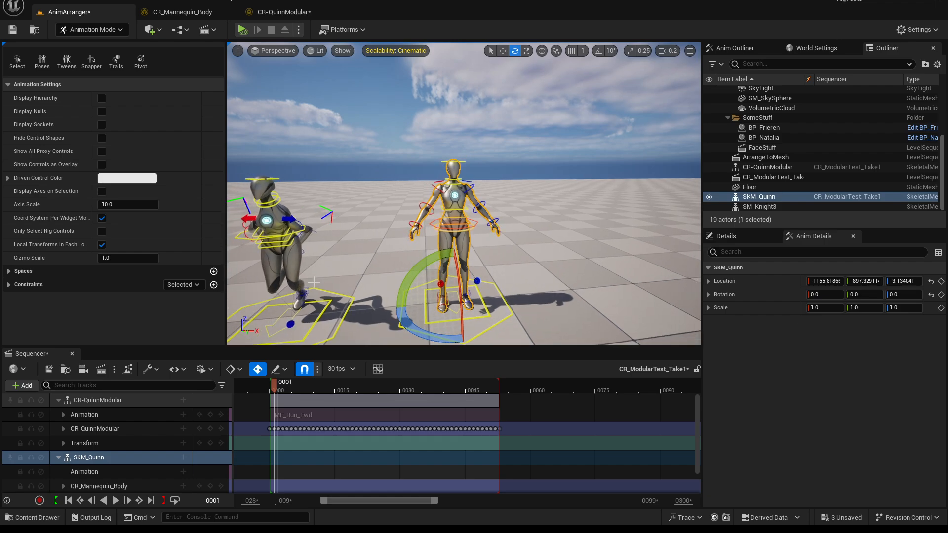
# Locate the CR_Mannequin_Body control rig asset in the Mannequins Rigs folder.
pyautogui.scroll(-1, 99, 483)
pyautogui.click(74, 473)
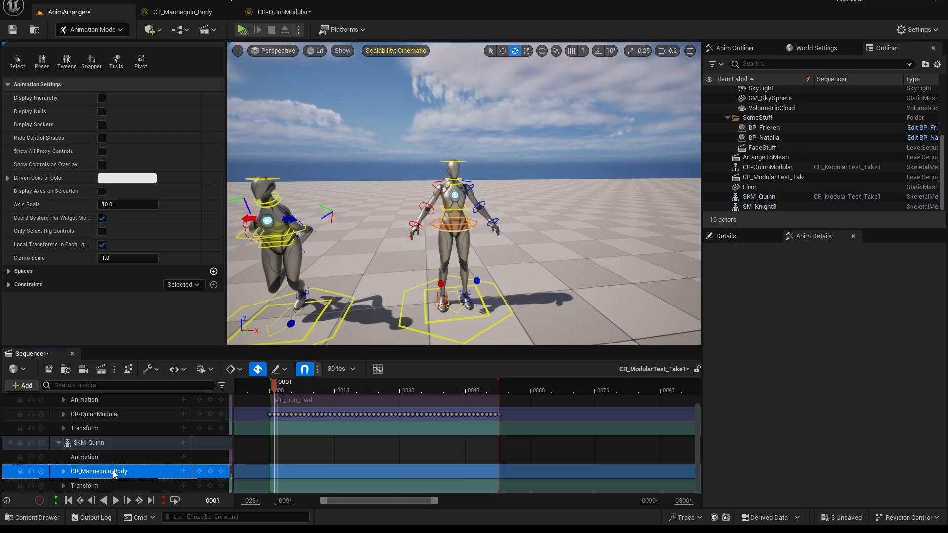
pyautogui.hotkey('ctrl', 'space')
pyautogui.click(42, 448)
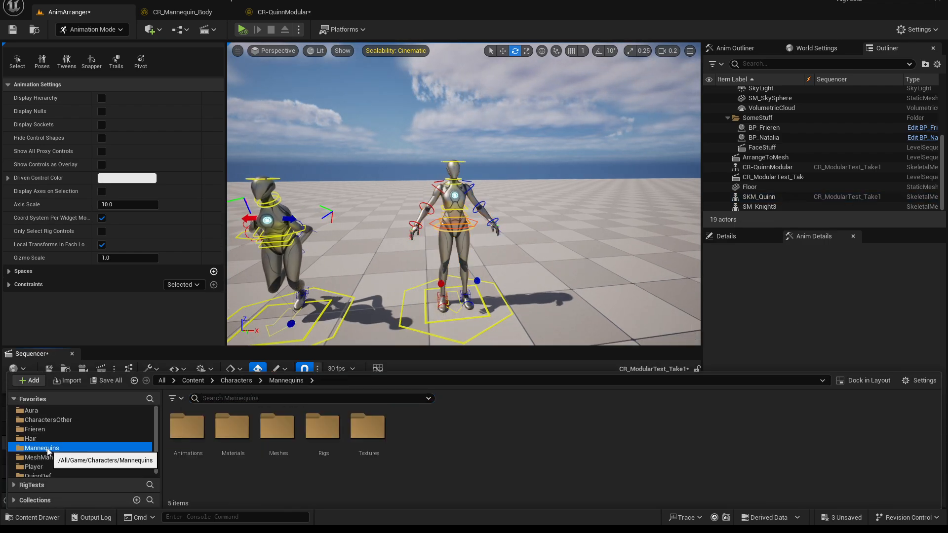
pyautogui.doubleClick(324, 427)
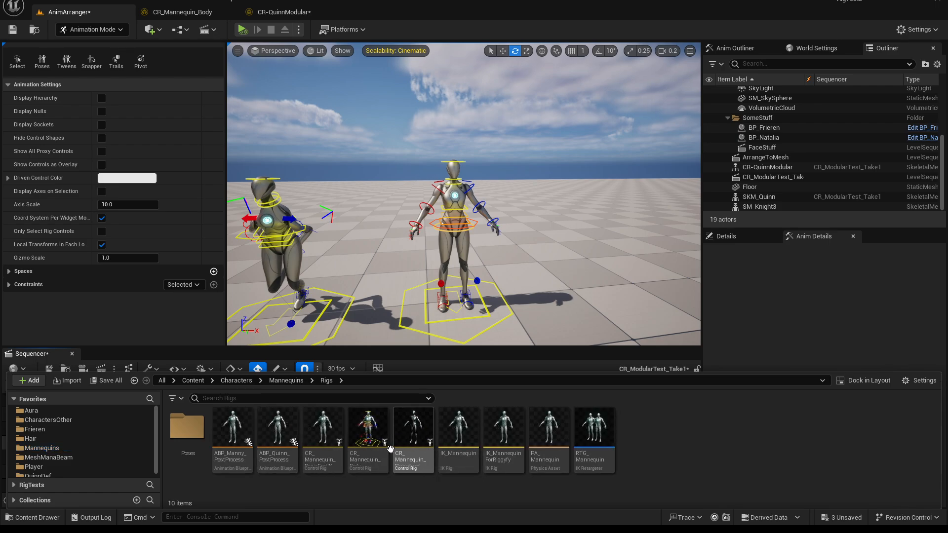
pyautogui.click(368, 439)
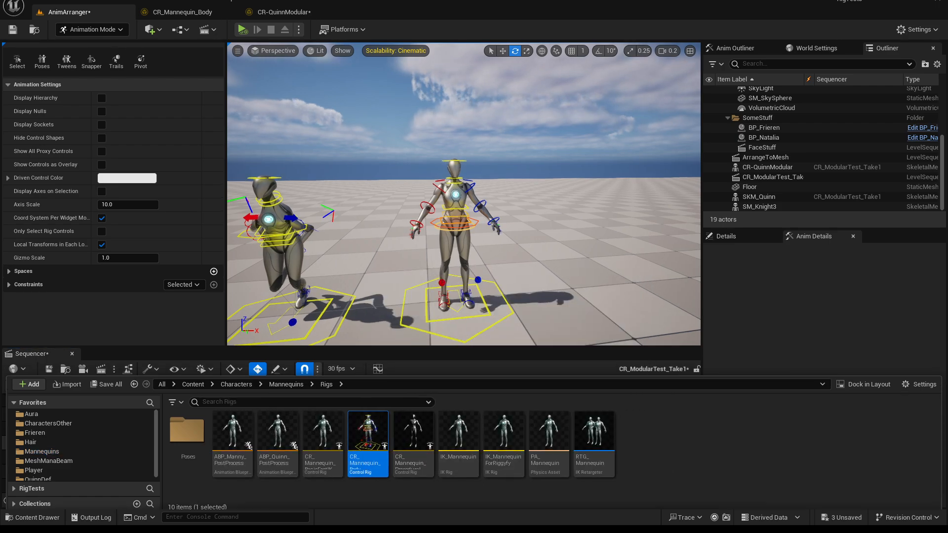
pyautogui.moveTo(356, 457); pyautogui.dragTo(119, 443)
# Copy the MF_Run_Fwd section from CR-QuinnModular's Animation track to SKM_Quinn's Animation track at frame 0.
pyautogui.scroll(1, 120, 427)
pyautogui.click(306, 414)
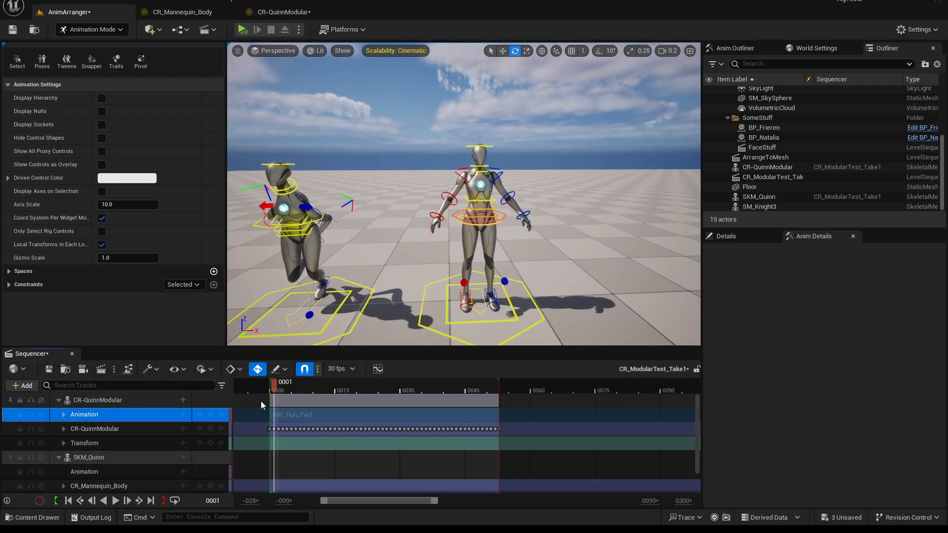
pyautogui.click(85, 501)
pyautogui.scroll(-1, 120, 465)
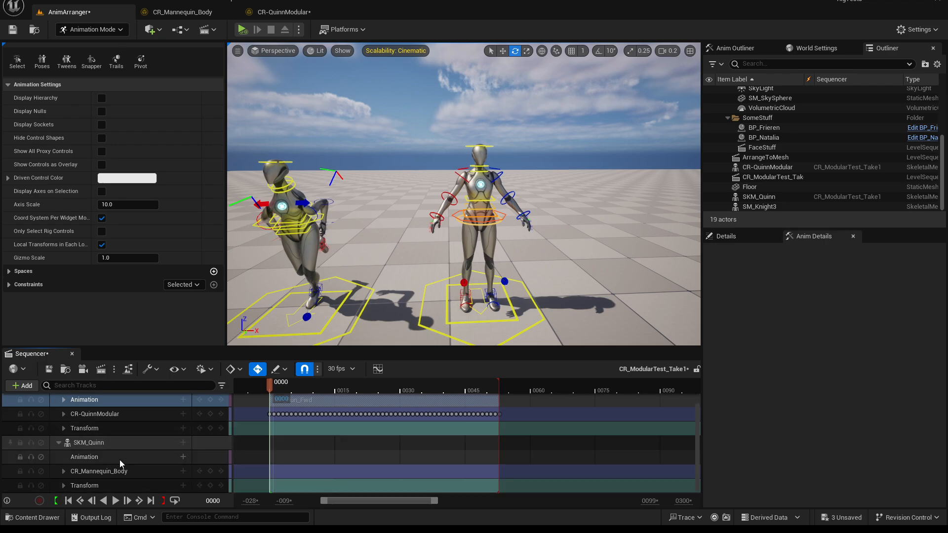
pyautogui.click(262, 459)
pyautogui.hotkey('ctrl', 'v')
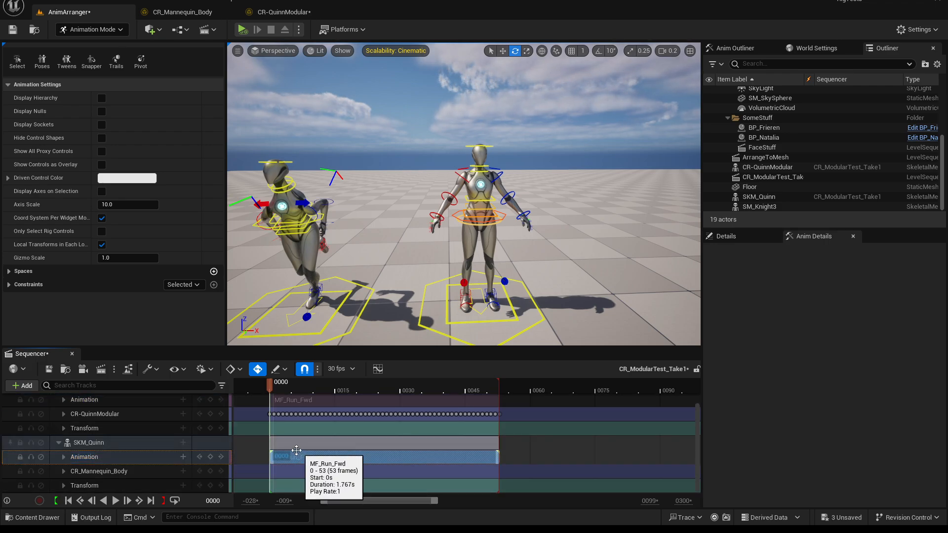
# Delete the CR_Mannequin_Body track from SKM_Quinn and make its MF_Run_Fwd animation section active.
pyautogui.click(106, 472)
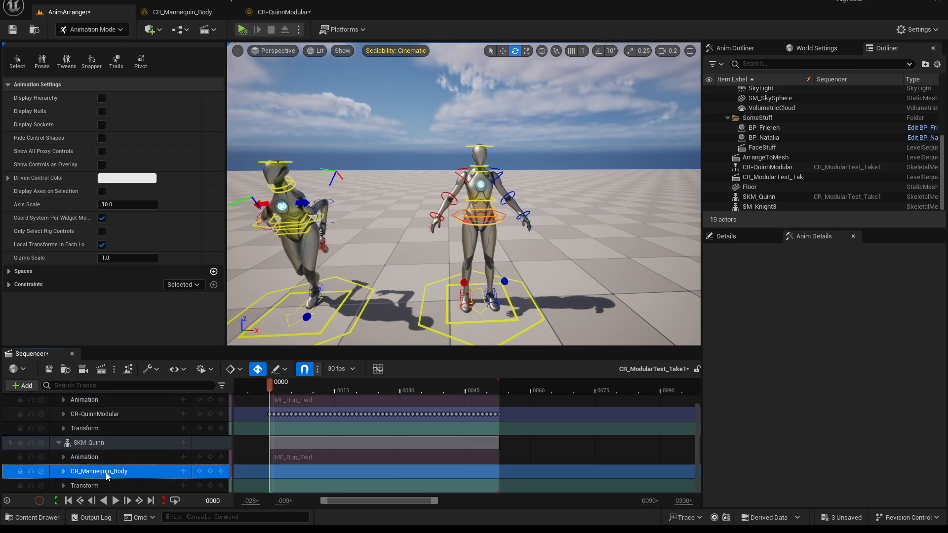
pyautogui.scroll(1, 106, 474)
pyautogui.click(88, 457)
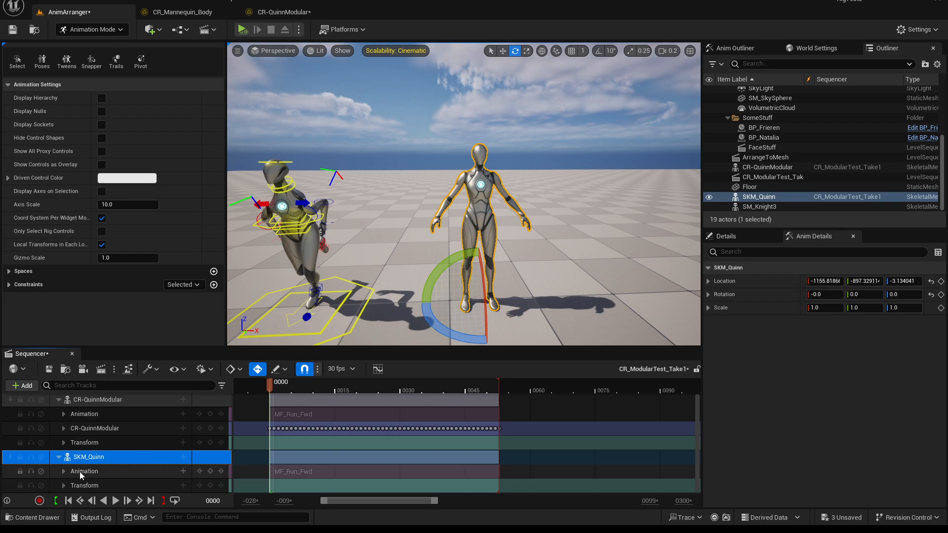
pyautogui.rightClick(311, 470)
pyautogui.click(322, 283)
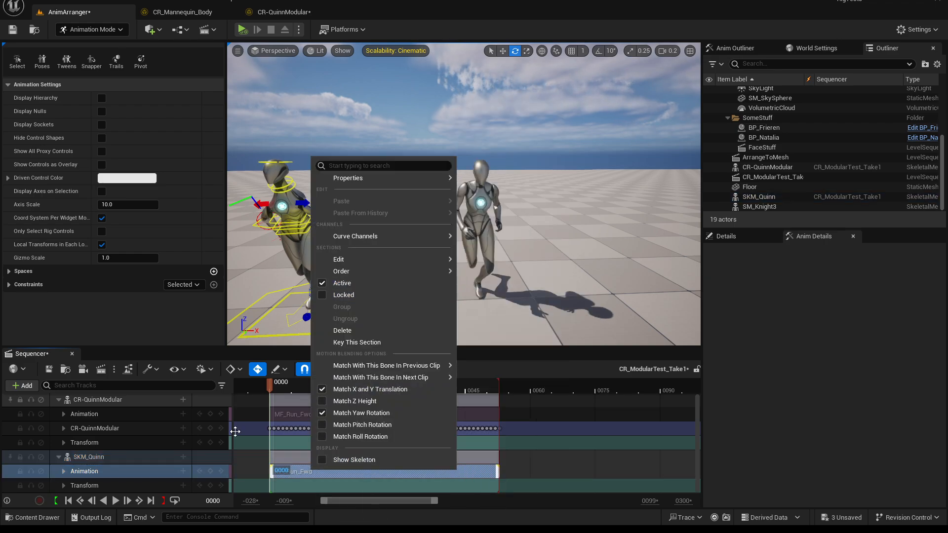
# Bake the SKM_Quinn run animation to the CR_Mannequin_Body control rig with key reduction off and Reset Controls enabled.
pyautogui.click(84, 457)
pyautogui.rightClick(83, 457)
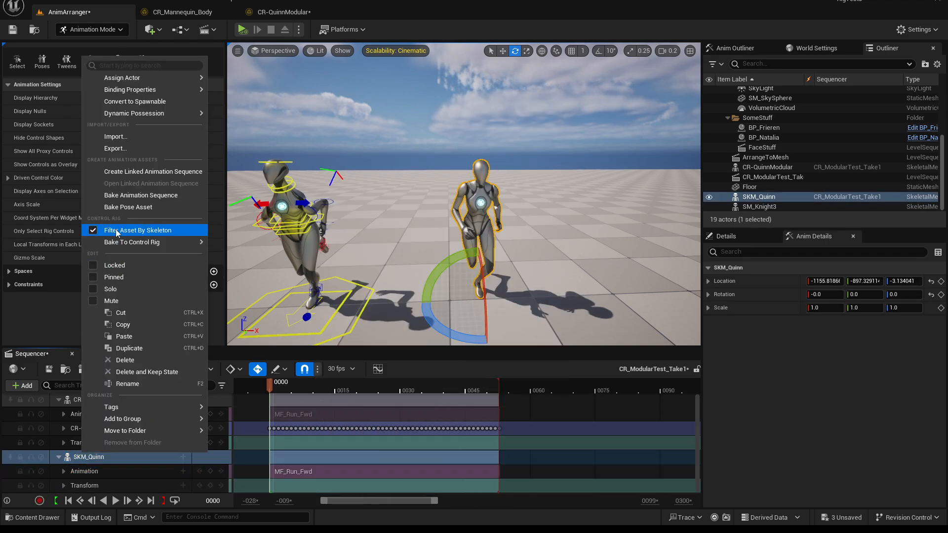
pyautogui.moveTo(118, 242)
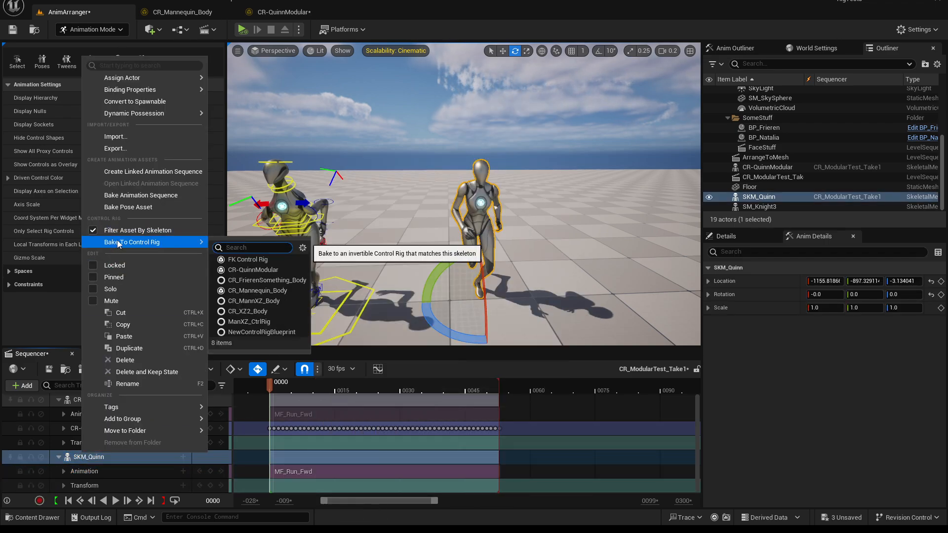
pyautogui.click(258, 292)
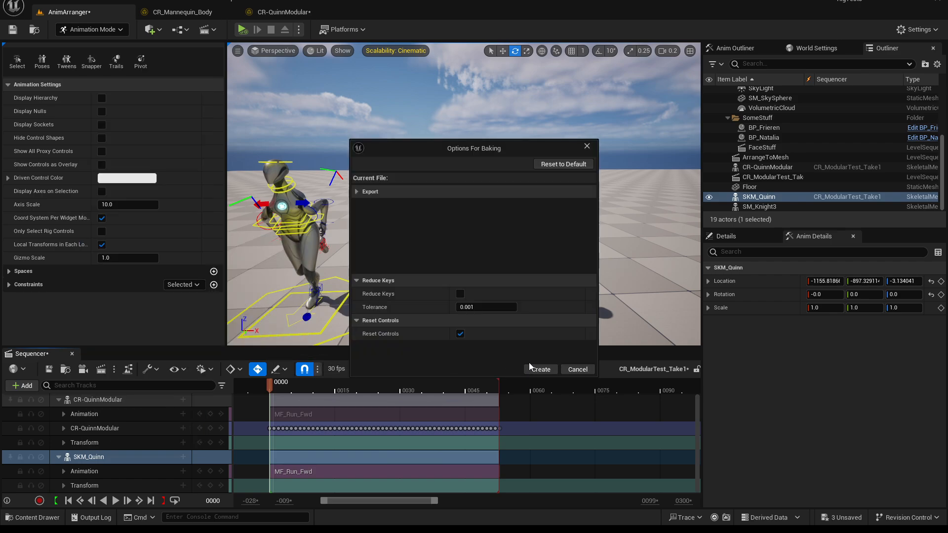
pyautogui.click(539, 369)
# Scrub the sequence to compare the running poses of the two baked characters.
pyautogui.moveTo(485, 322); pyautogui.dragTo(484, 321, button='right')
pyautogui.moveTo(295, 388); pyautogui.dragTo(315, 392)
pyautogui.moveTo(311, 326); pyautogui.dragTo(310, 326, button='right')
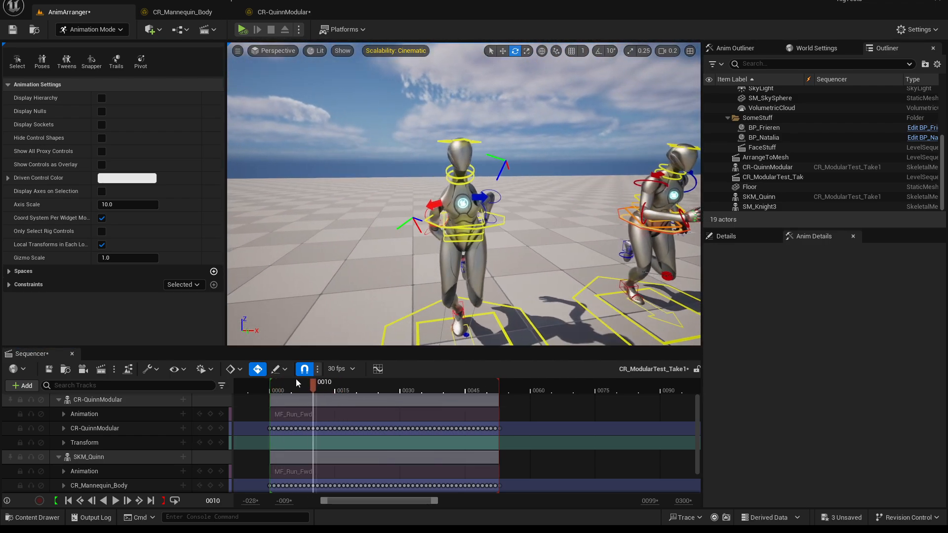
pyautogui.moveTo(297, 383)
pyautogui.mouseDown()
pyautogui.moveTo(285, 383)
pyautogui.moveTo(300, 384)
pyautogui.mouseUp()
# Examine the neck and clavicle controls in the CR_Mannequin_Body rig hierarchy.
pyautogui.click(182, 12)
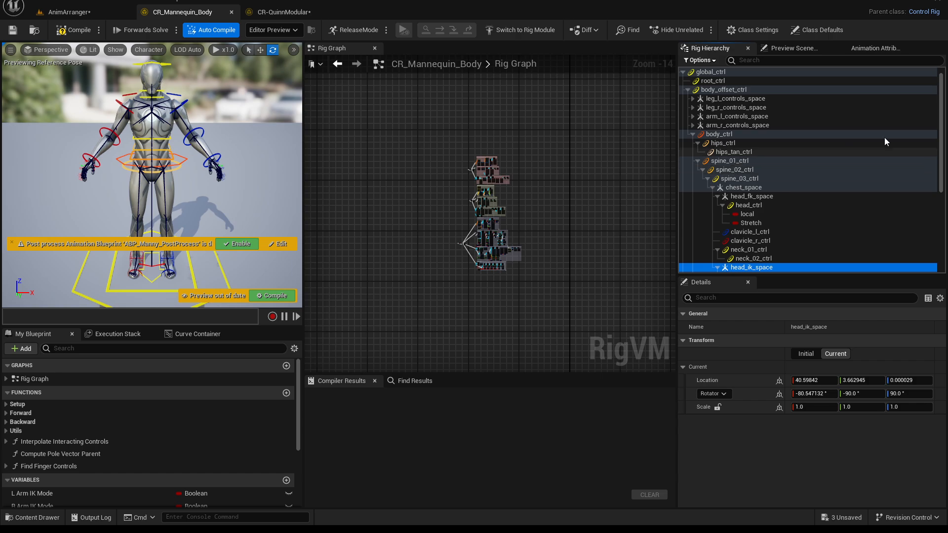
pyautogui.moveTo(940, 132); pyautogui.dragTo(940, 135)
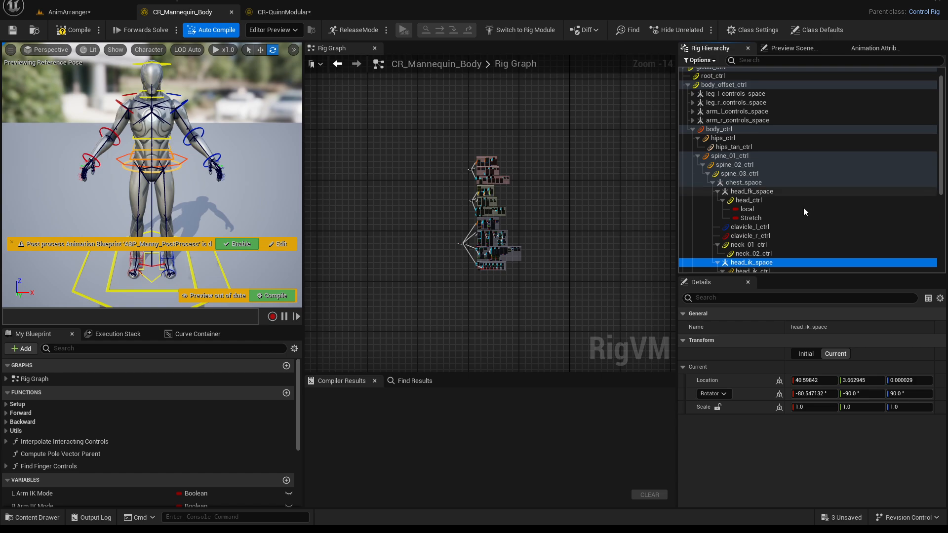
pyautogui.moveTo(942, 154); pyautogui.dragTo(942, 187)
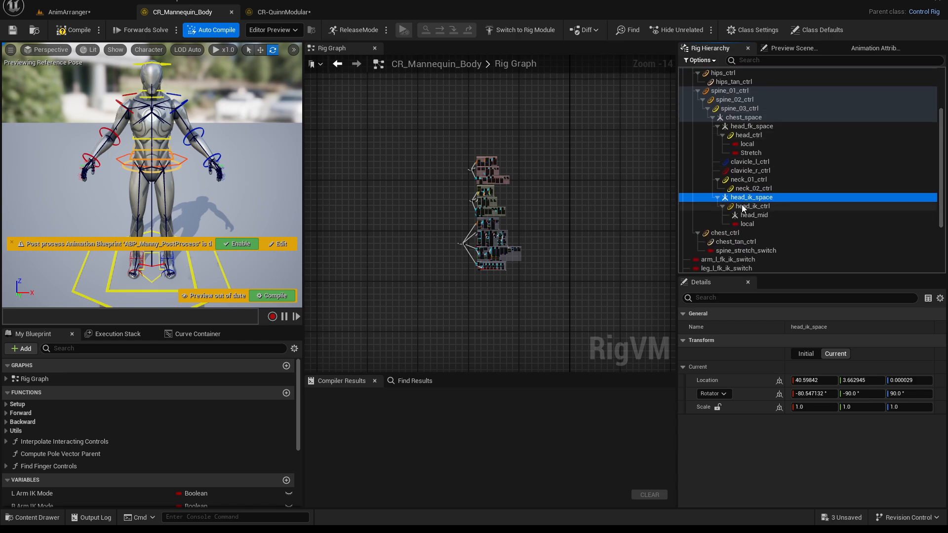
pyautogui.click(738, 182)
pyautogui.click(744, 163)
pyautogui.click(749, 171)
pyautogui.click(749, 163)
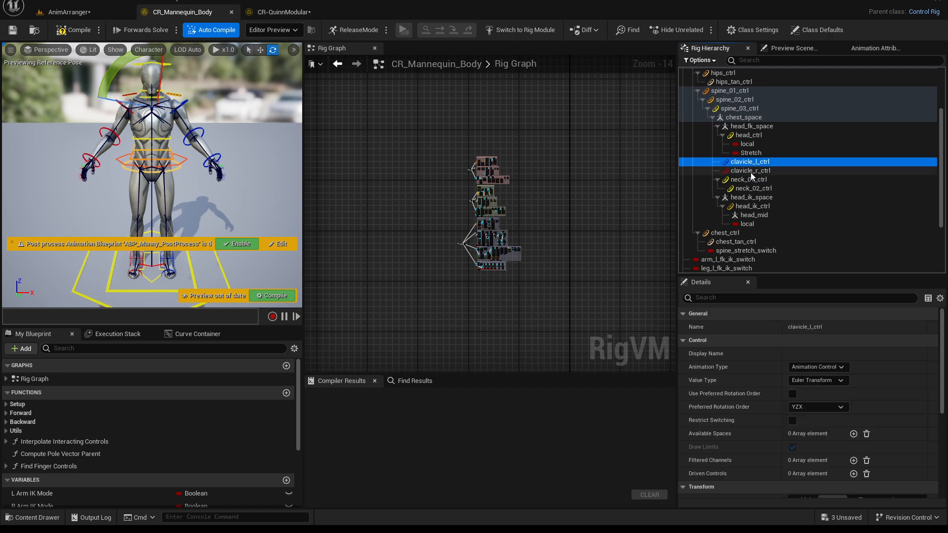
# Examine how chest_space is parented under spine_03_ctrl in the CR_Mannequin_Body rig hierarchy.
pyautogui.click(736, 109)
pyautogui.click(740, 118)
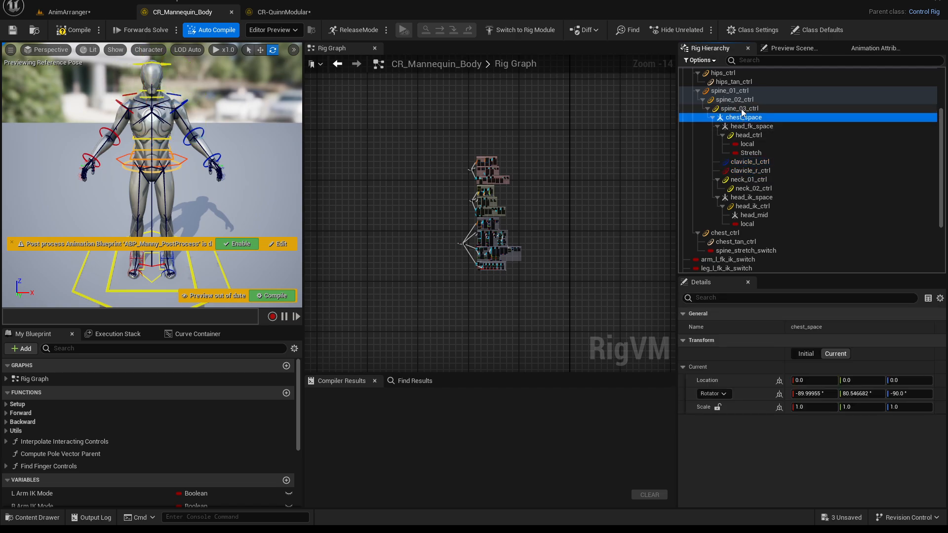
pyautogui.click(741, 108)
pyautogui.click(748, 119)
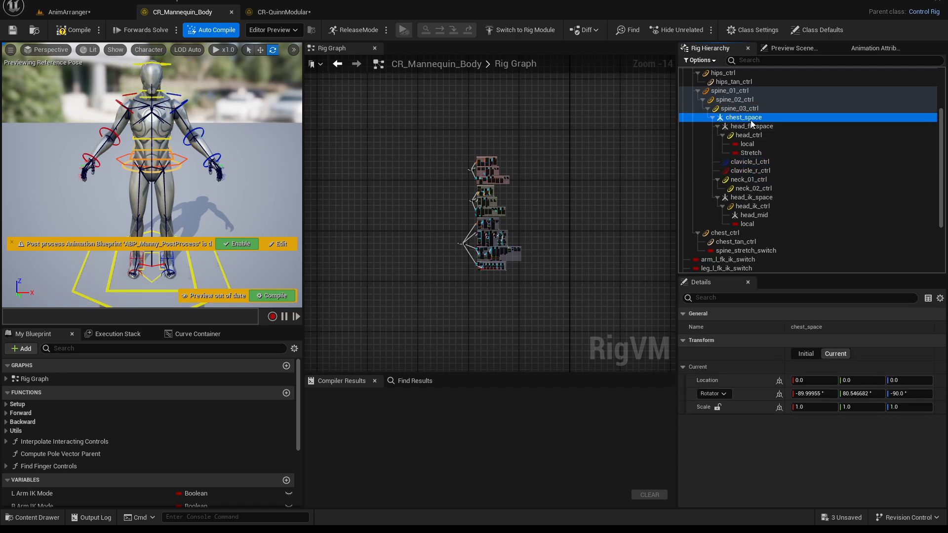
pyautogui.scroll(1, 715, 118)
pyautogui.click(715, 117)
# Examine where clavicle_r_null and clavicle_l_null sit in the CR-QuinnModular rig hierarchy.
pyautogui.click(305, 14)
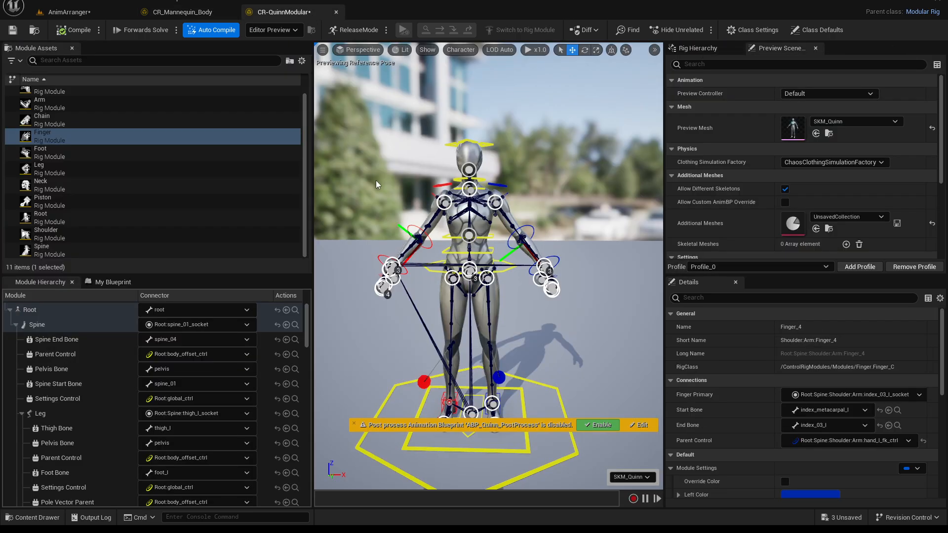
pyautogui.click(696, 49)
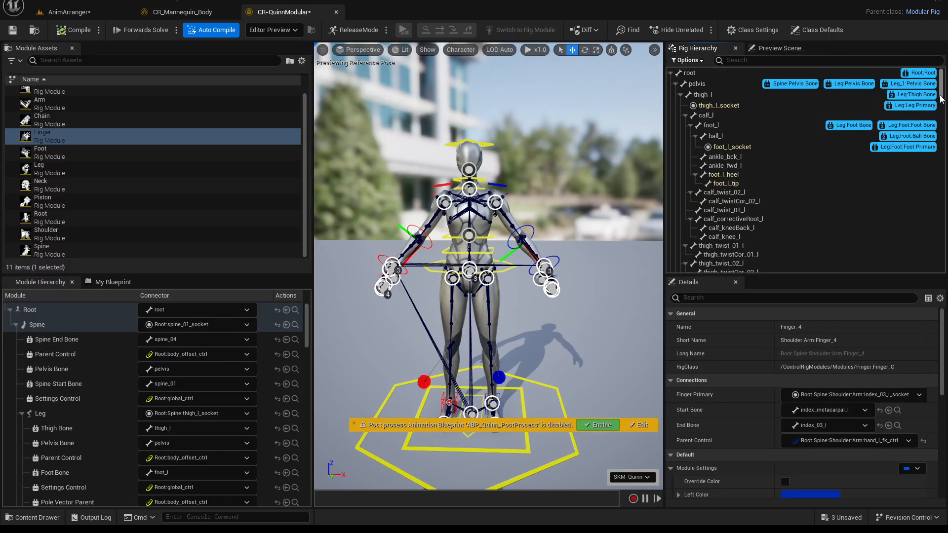
pyautogui.moveTo(941, 99); pyautogui.dragTo(939, 219)
pyautogui.click(707, 187)
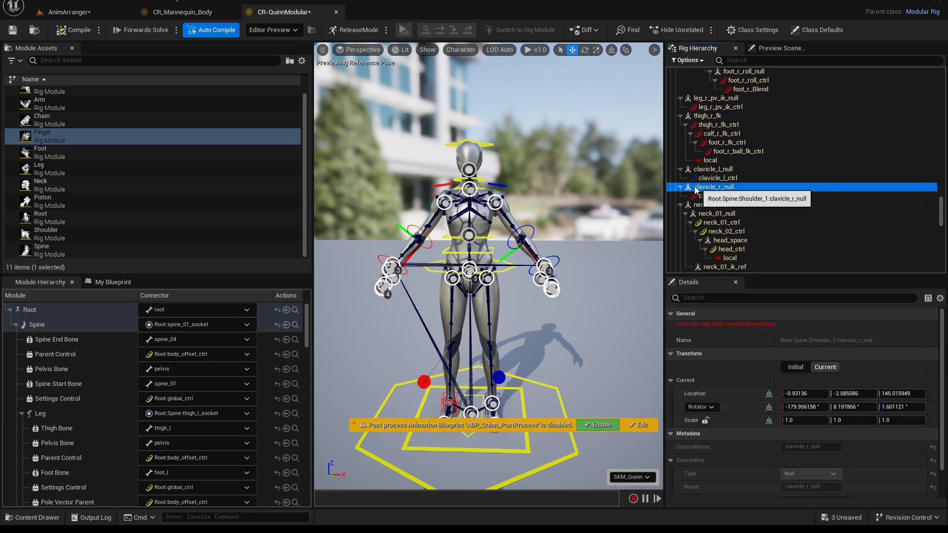
pyautogui.click(698, 171)
pyautogui.scroll(15, 691, 175)
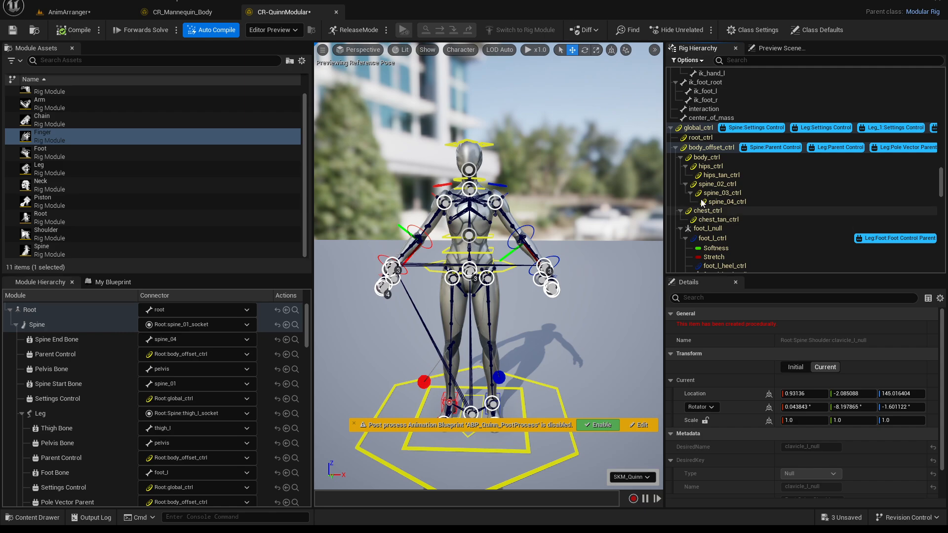
# Examine the children of body_offset_ctrl in the modular rig, including spine_02_ctrl, spine_03_ctrl and spine_04_ctrl.
pyautogui.click(701, 148)
pyautogui.click(675, 148)
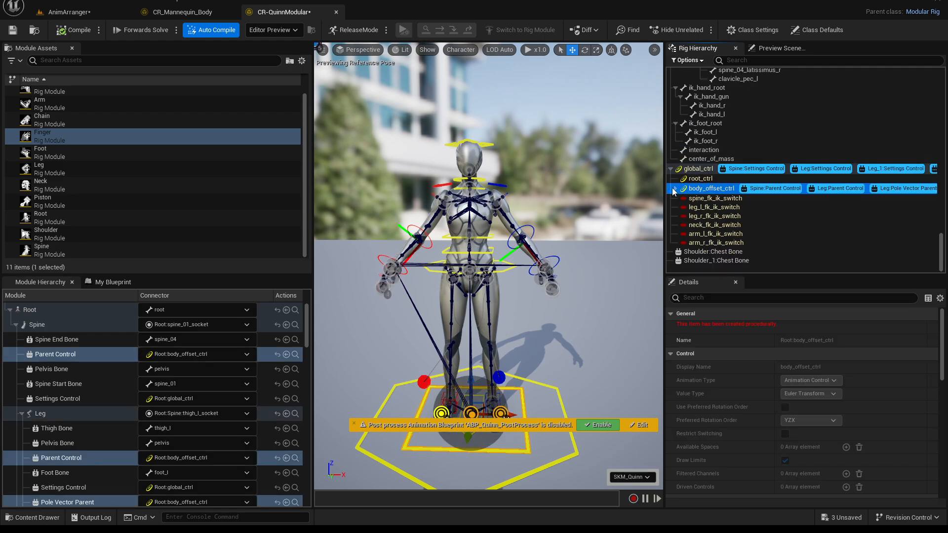
pyautogui.scroll(-3, 709, 217)
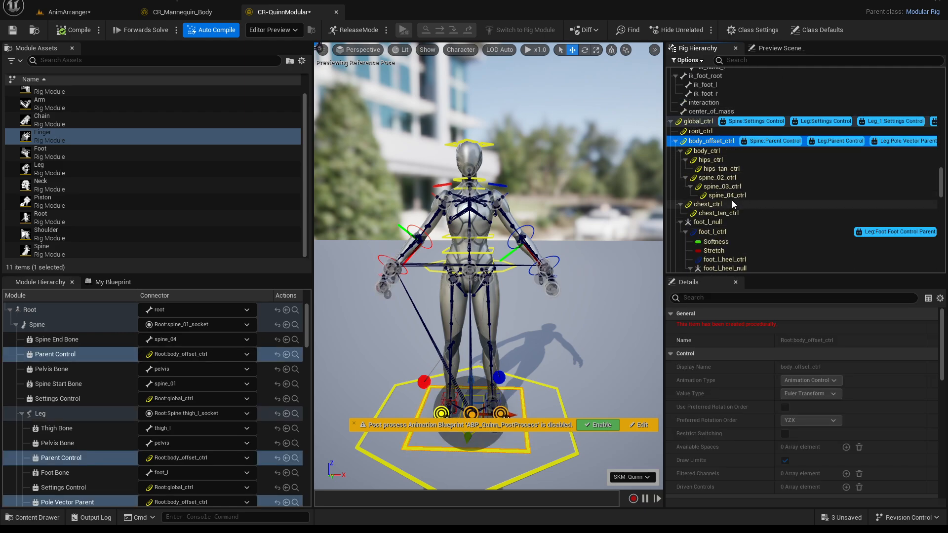
pyautogui.click(716, 177)
pyautogui.click(720, 187)
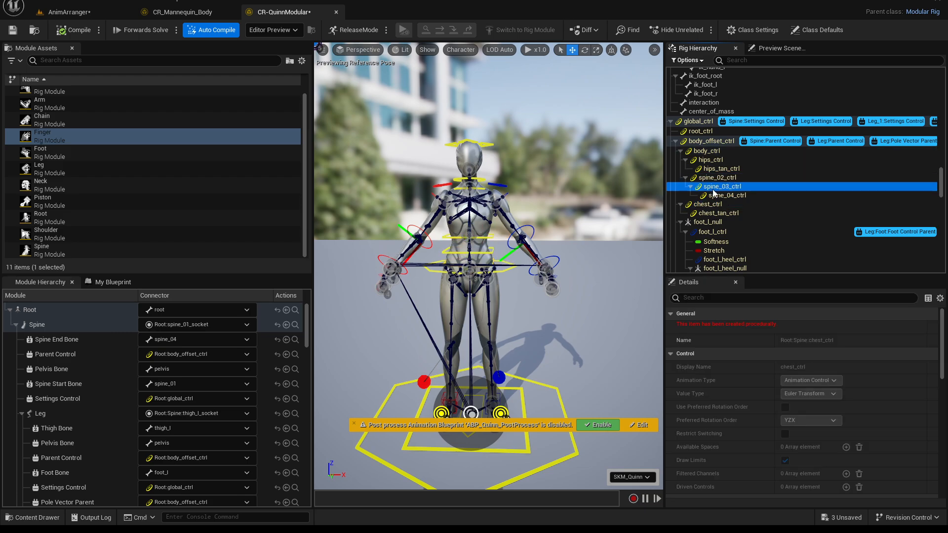
pyautogui.click(726, 195)
pyautogui.scroll(-2, 722, 234)
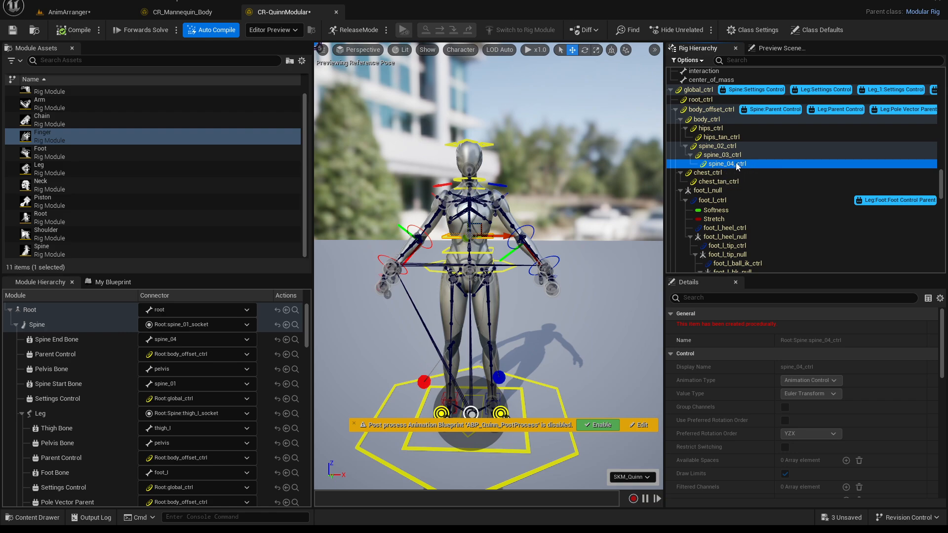
pyautogui.moveTo(543, 236); pyautogui.dragTo(318, 285, button='right')
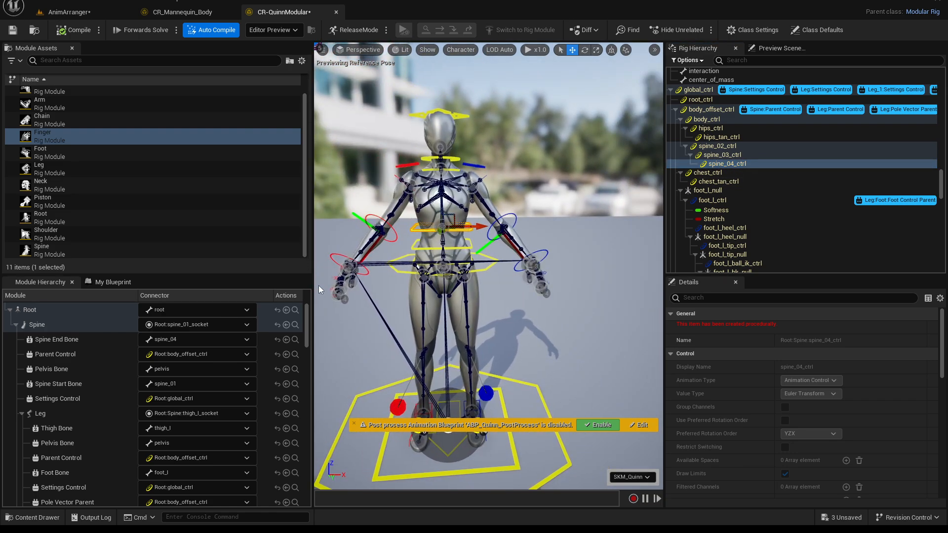
pyautogui.scroll(-1, 74, 364)
pyautogui.scroll(1, 74, 366)
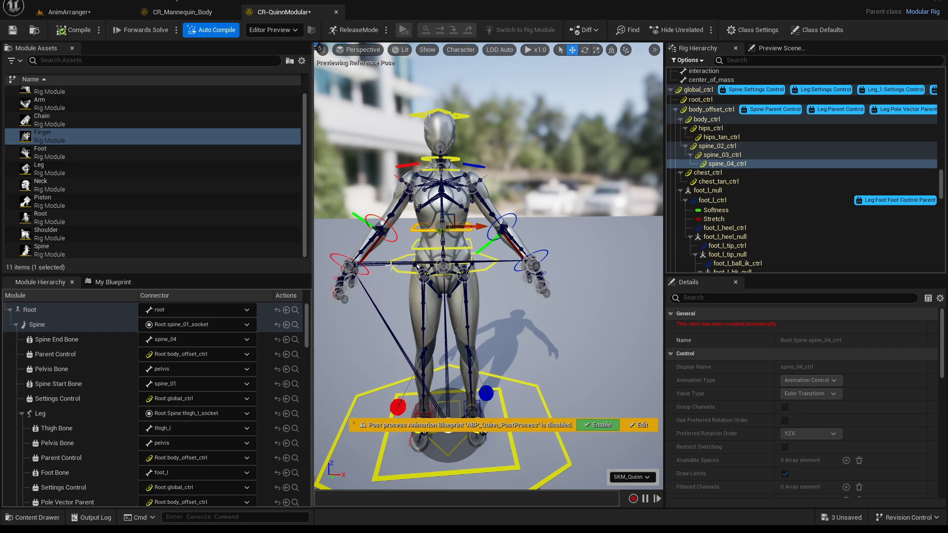
pyautogui.moveTo(356, 231); pyautogui.dragTo(331, 240, button='right')
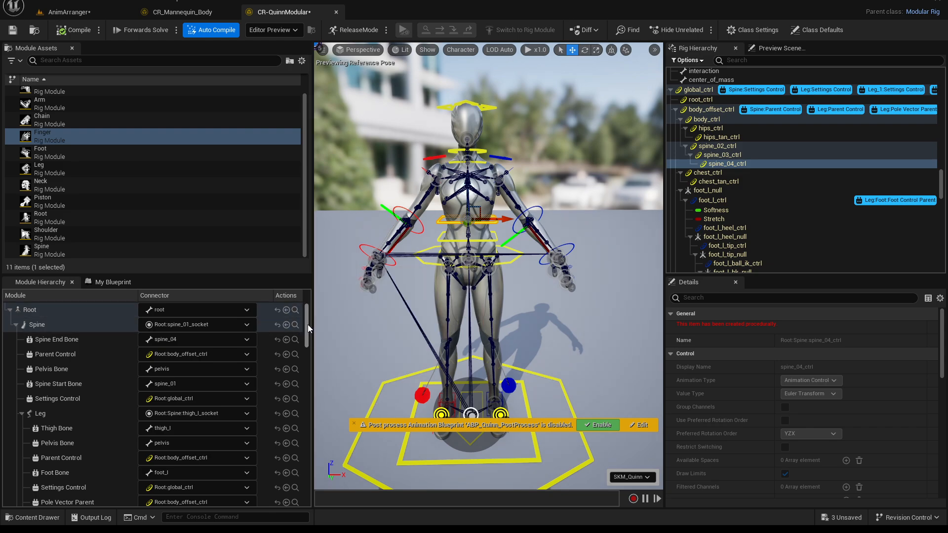
# Collapse the Leg and Leg_1 modules in the module hierarchy and select the Shoulder module.
pyautogui.scroll(-1, 52, 411)
pyautogui.click(22, 399)
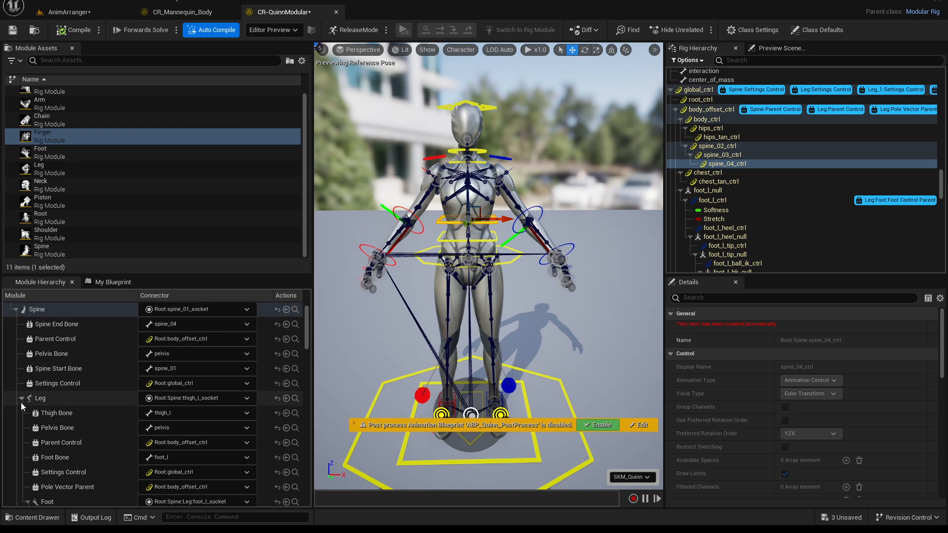
pyautogui.scroll(1, 28, 366)
pyautogui.click(15, 325)
pyautogui.click(15, 325)
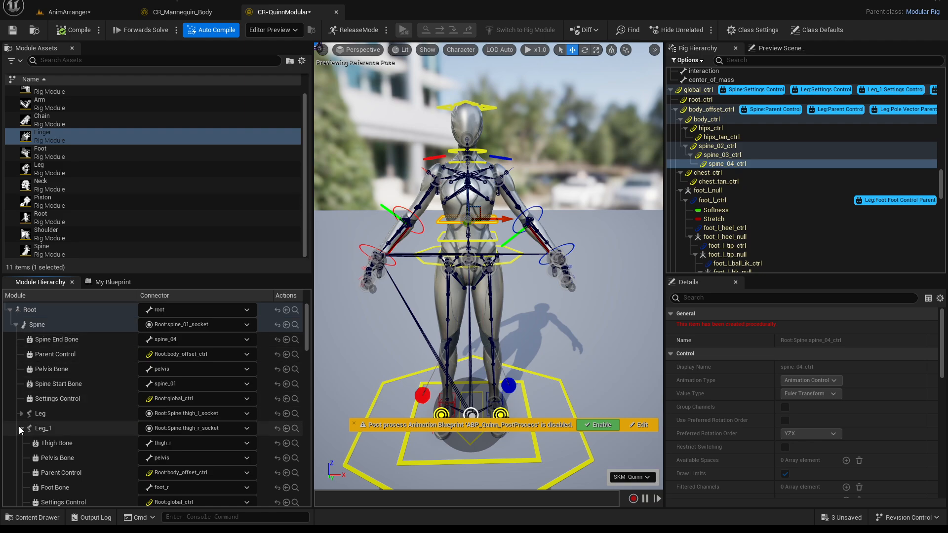
pyautogui.click(21, 413)
pyautogui.click(21, 413)
pyautogui.scroll(-1, 55, 425)
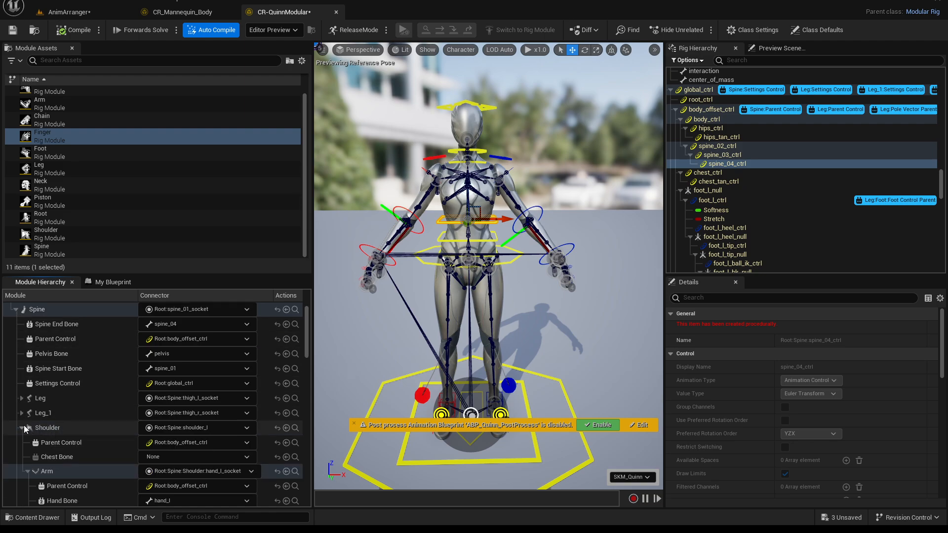
pyautogui.click(78, 427)
pyautogui.scroll(-1, 192, 434)
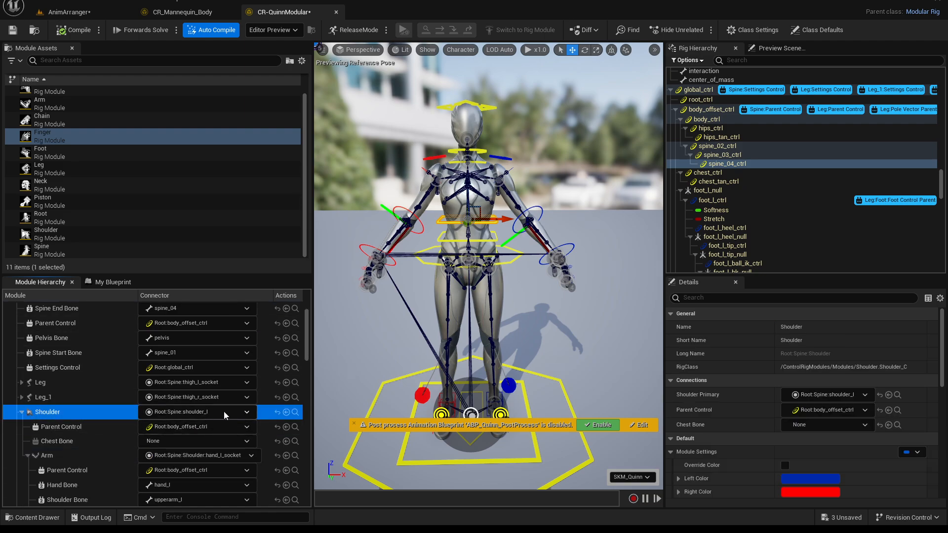
# Connect the Shoulder module's Parent Control to spine_04_ctrl from the rig hierarchy.
pyautogui.click(91, 427)
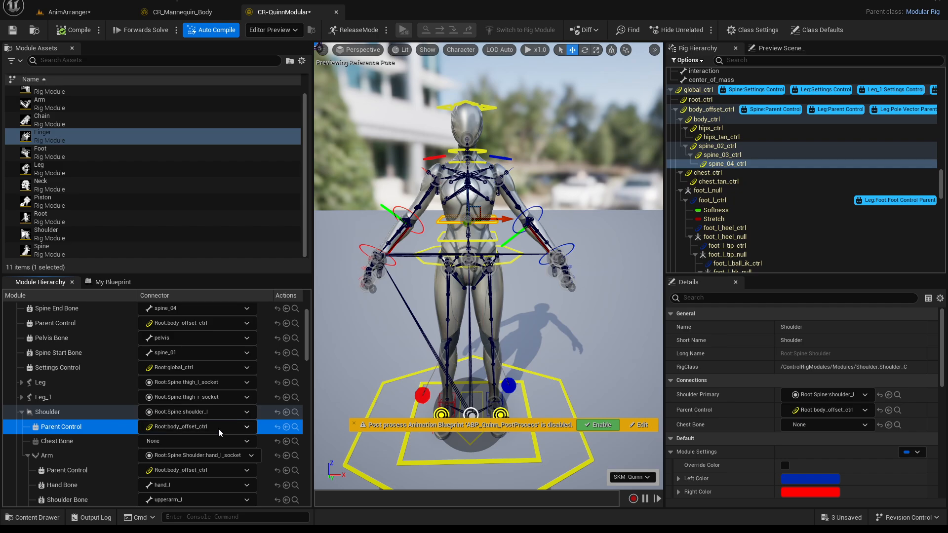
pyautogui.click(719, 164)
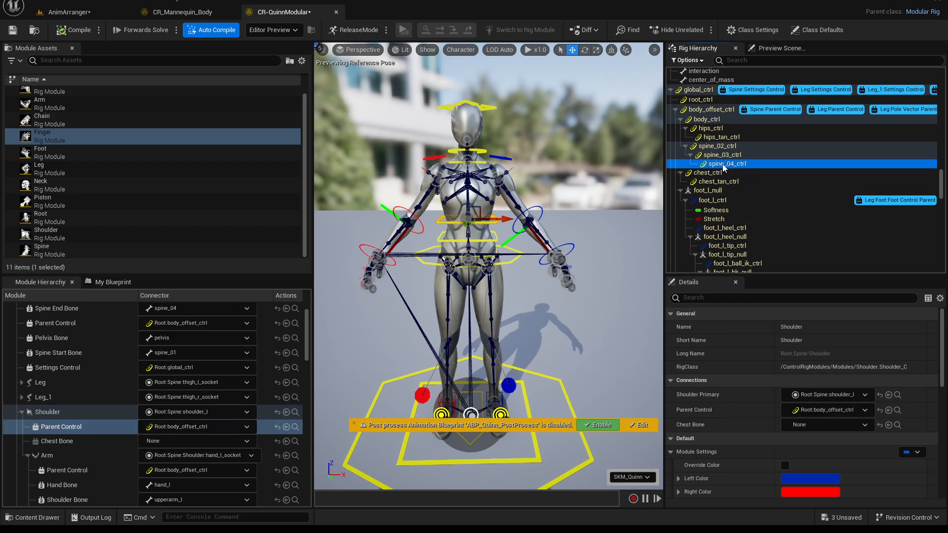
pyautogui.click(224, 426)
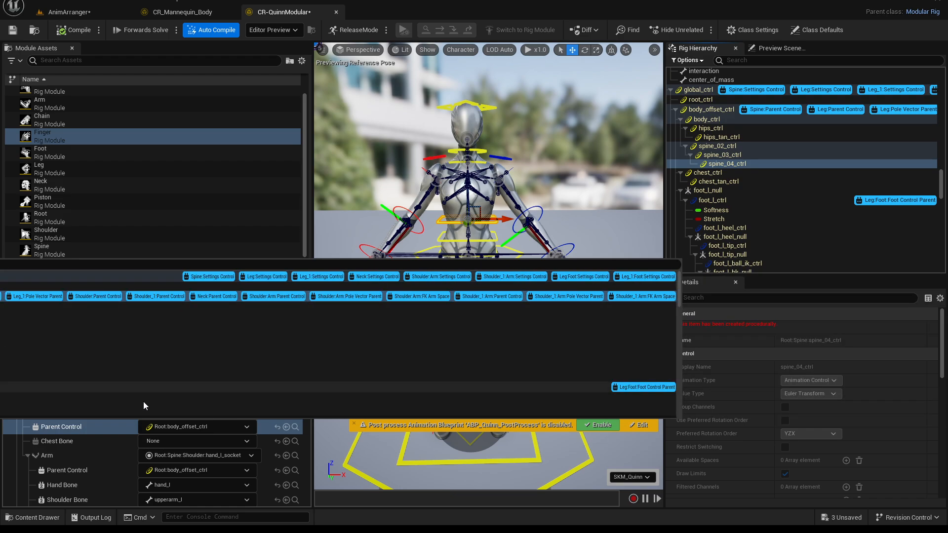
pyautogui.click(100, 428)
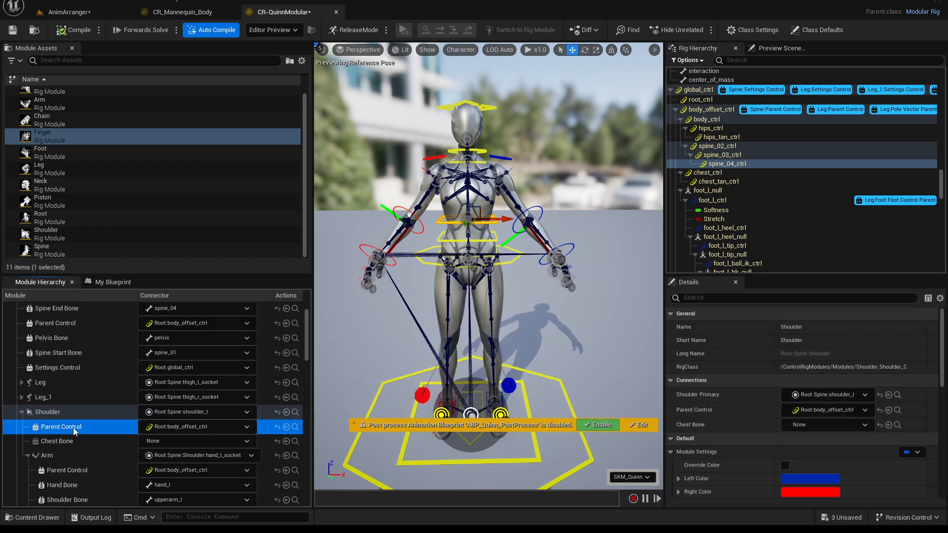
pyautogui.click(725, 164)
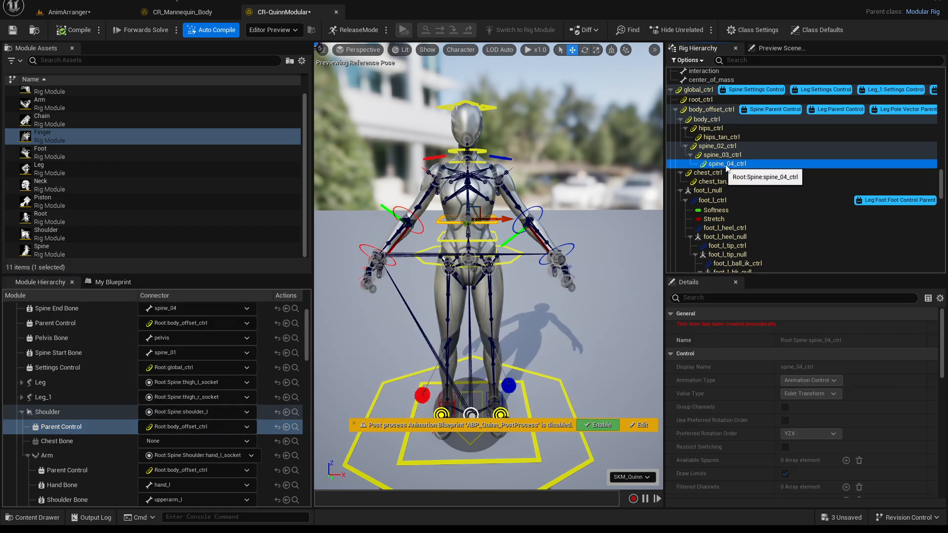
pyautogui.click(287, 428)
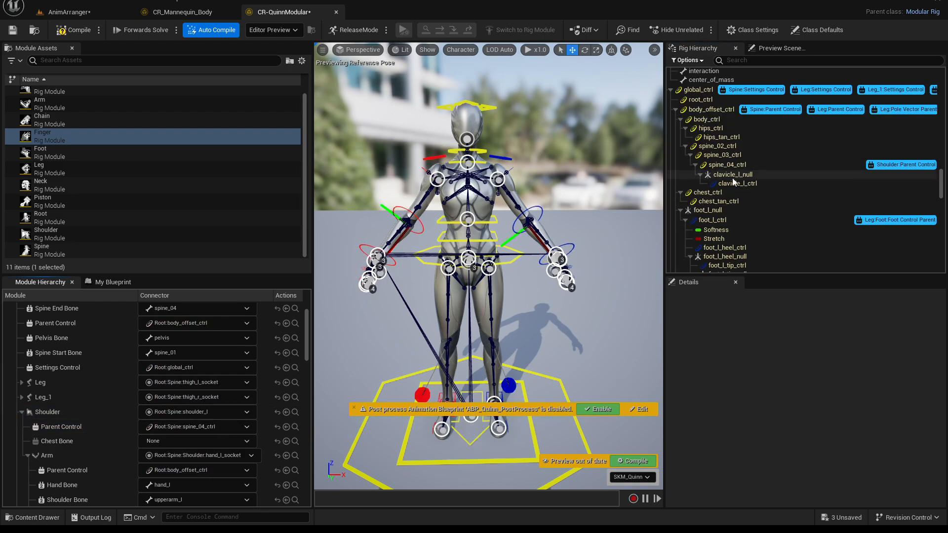
# Connect the Shoulder_1 module's Parent Control to spine_04_ctrl and compile the modular rig.
pyautogui.click(21, 412)
pyautogui.click(73, 442)
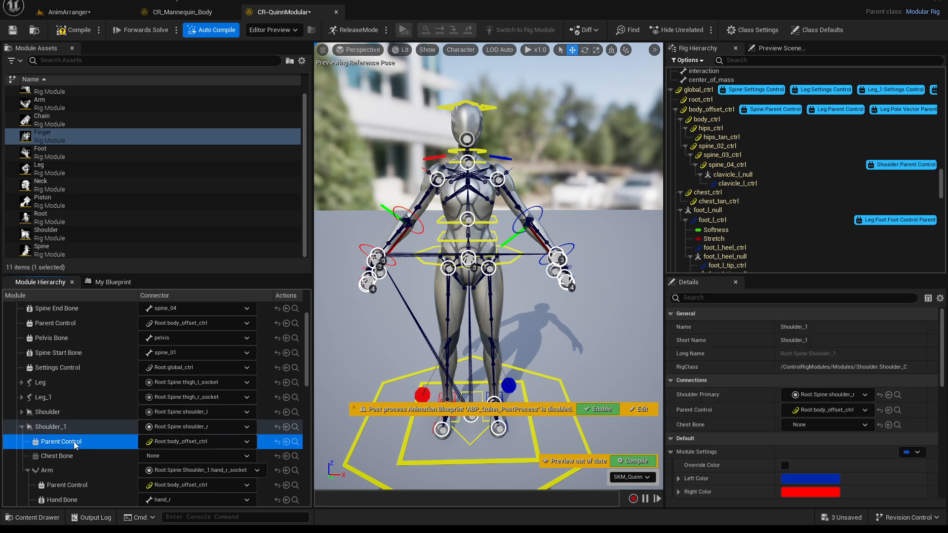
pyautogui.click(721, 166)
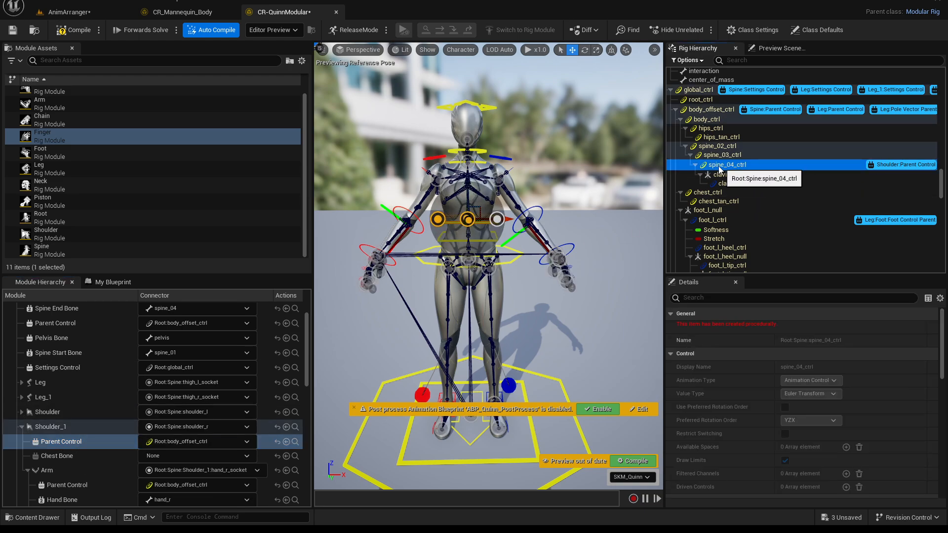
pyautogui.click(287, 442)
pyautogui.scroll(-1, 307, 381)
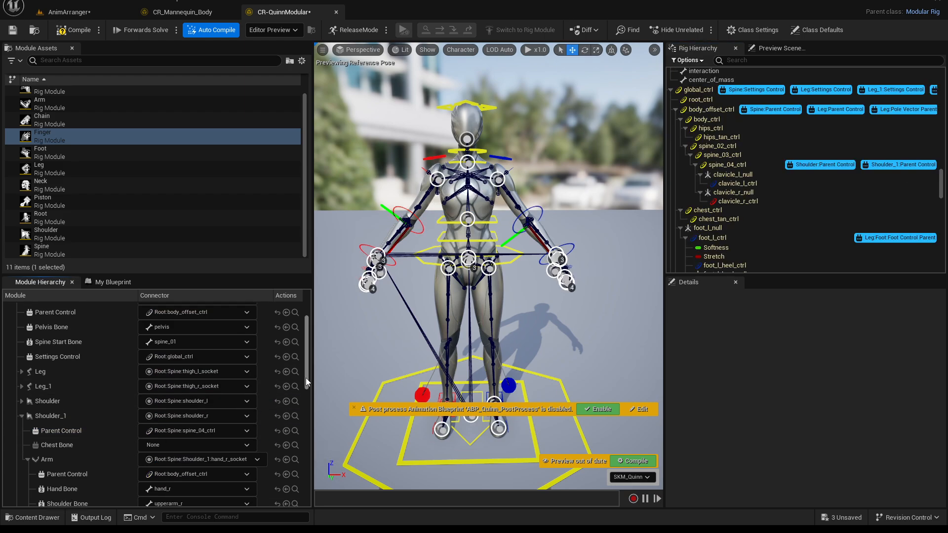
pyautogui.click(74, 32)
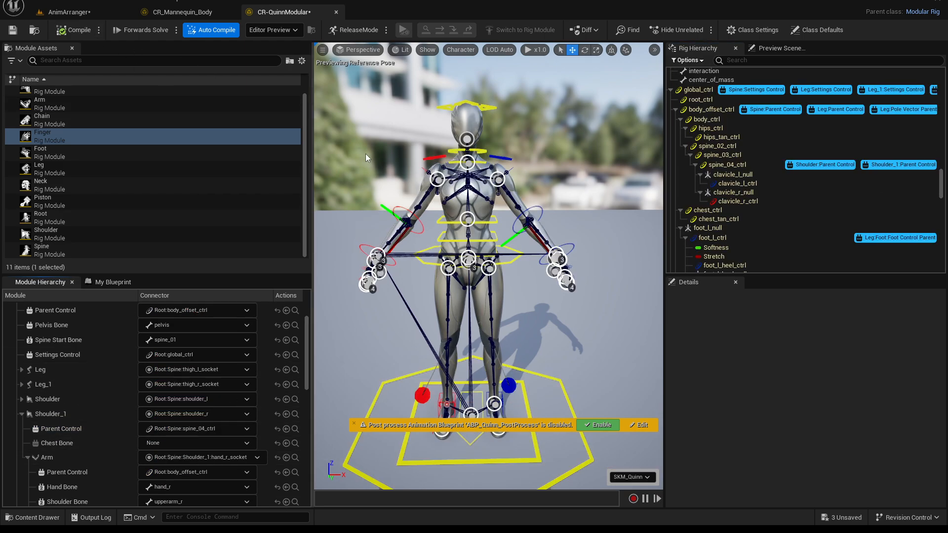
# In the AnimArranger level sequence, delete the CR-QuinnModular control rig track and reactivate that actor's MF_Run_Fwd animation section.
pyautogui.click(74, 18)
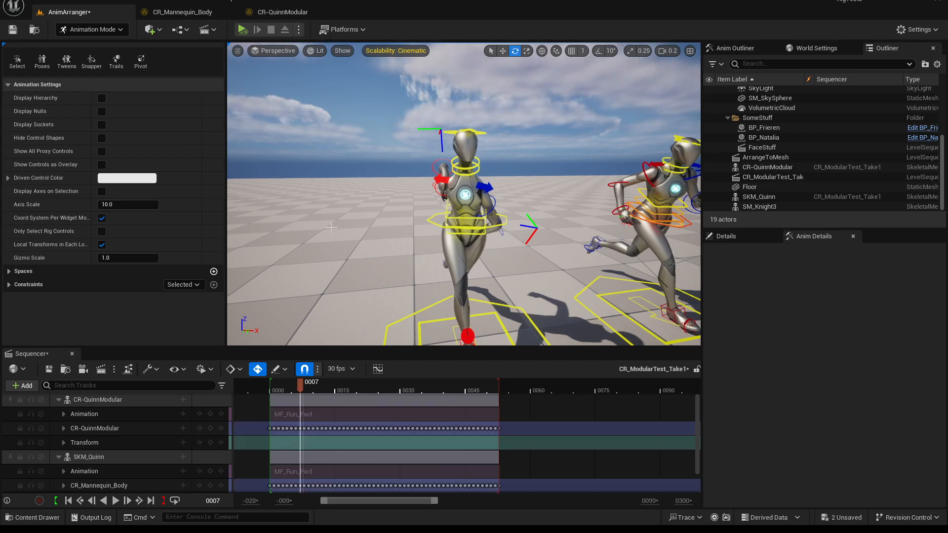
pyautogui.click(104, 430)
pyautogui.press('Delete')
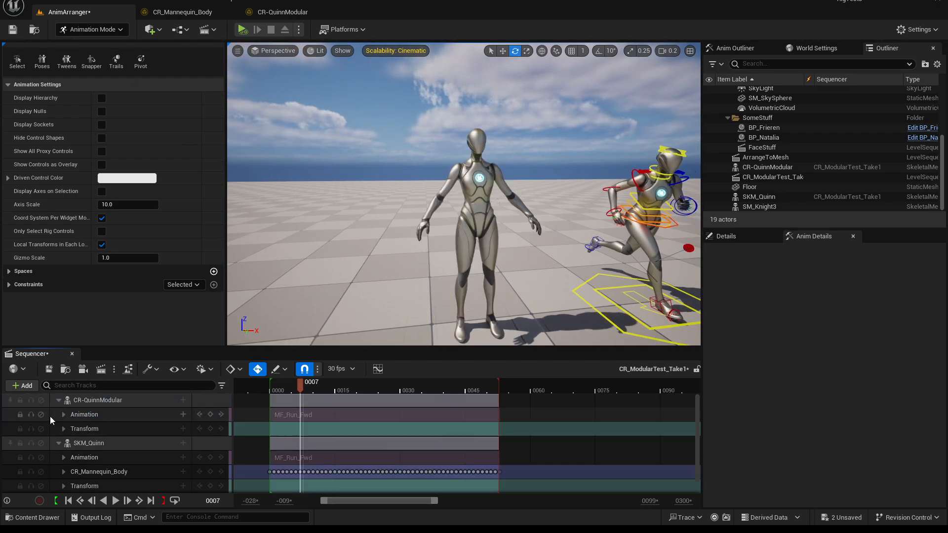
pyautogui.rightClick(321, 415)
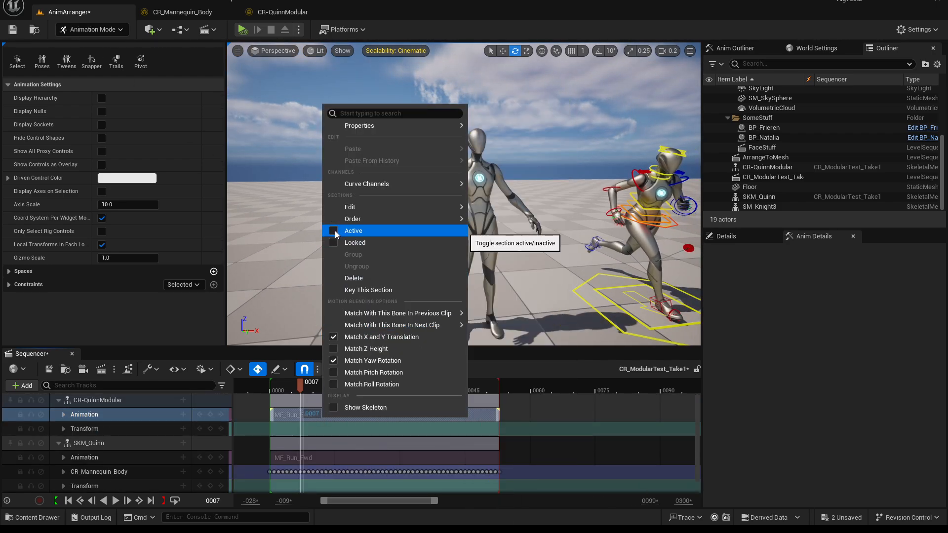
# Bake the CR-QuinnModular actor's run animation to the CR-QuinnModular control rig with the default bake options.
pyautogui.click(85, 402)
pyautogui.rightClick(86, 402)
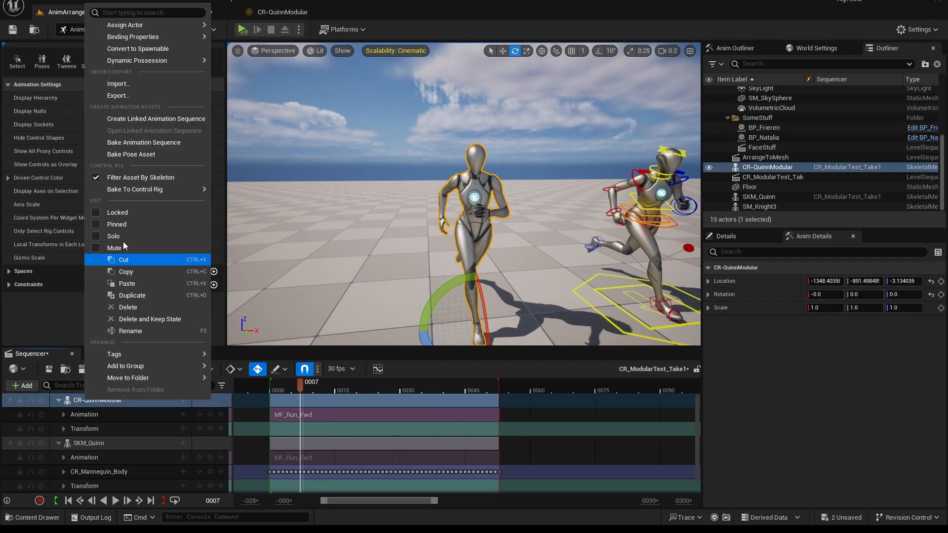
pyautogui.moveTo(141, 190)
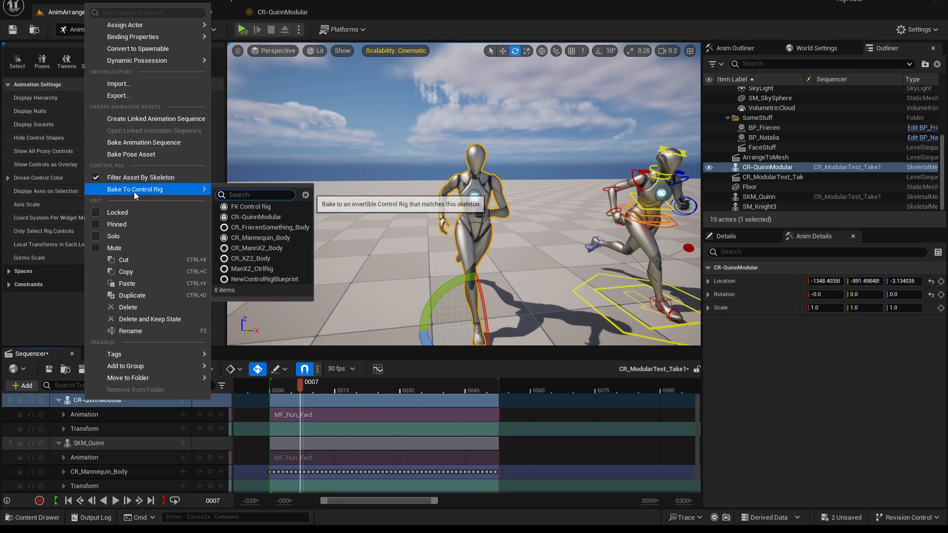
pyautogui.click(252, 217)
pyautogui.click(539, 371)
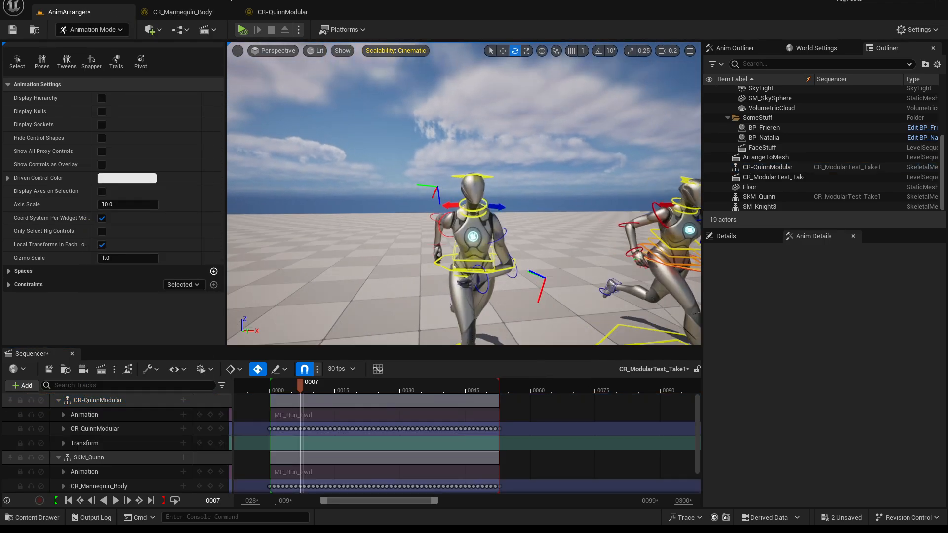
# Examine the baked run on the modular rig's shoulders and spine_04_ctrl from several angles across different frames.
pyautogui.moveTo(464, 194); pyautogui.dragTo(395, 212, button='right')
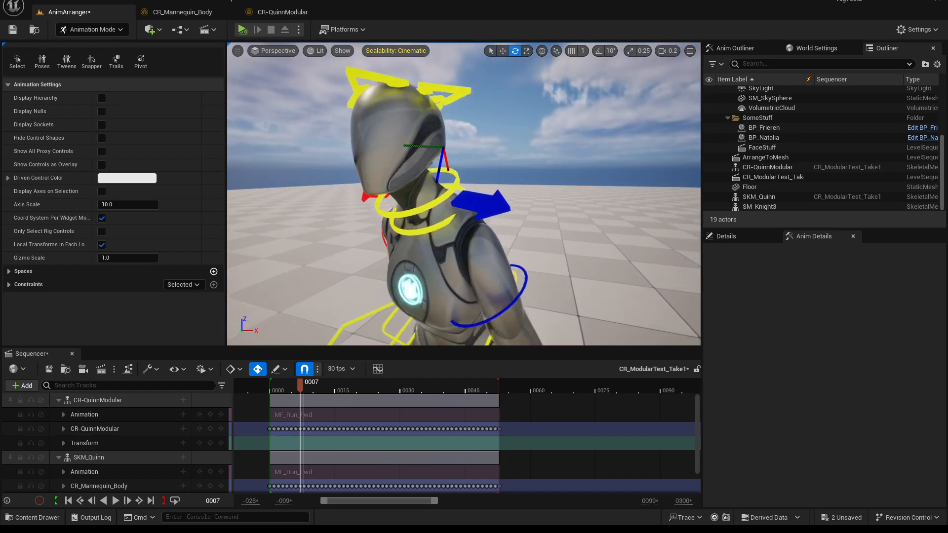
pyautogui.keyDown('alt'); pyautogui.moveTo(463, 194); pyautogui.dragTo(484, 242); pyautogui.keyUp('alt')
pyautogui.click(432, 249)
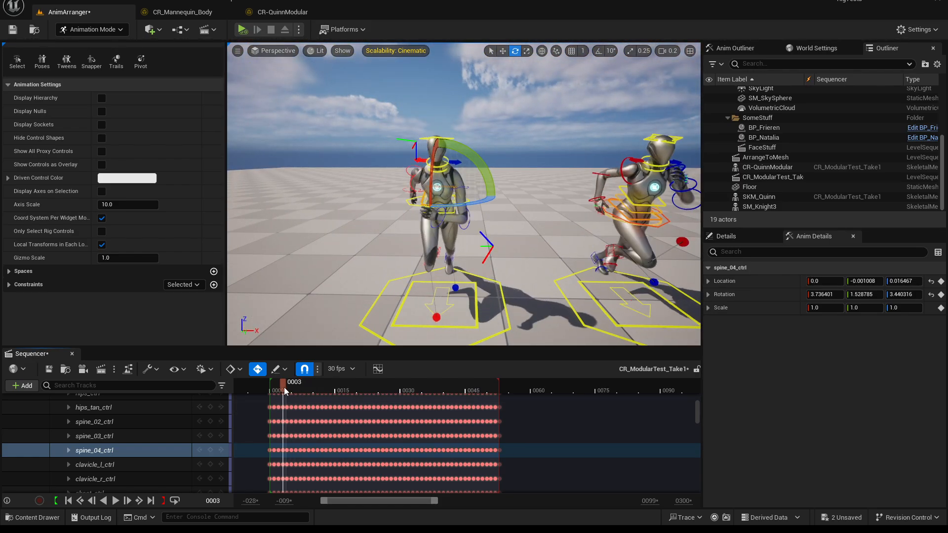
pyautogui.moveTo(362, 395); pyautogui.dragTo(316, 394)
pyautogui.moveTo(464, 197)
pyautogui.keyDown('alt'); pyautogui.mouseDown()
pyautogui.moveTo(494, 202)
pyautogui.moveTo(474, 208)
pyautogui.mouseUp(); pyautogui.keyUp('alt')
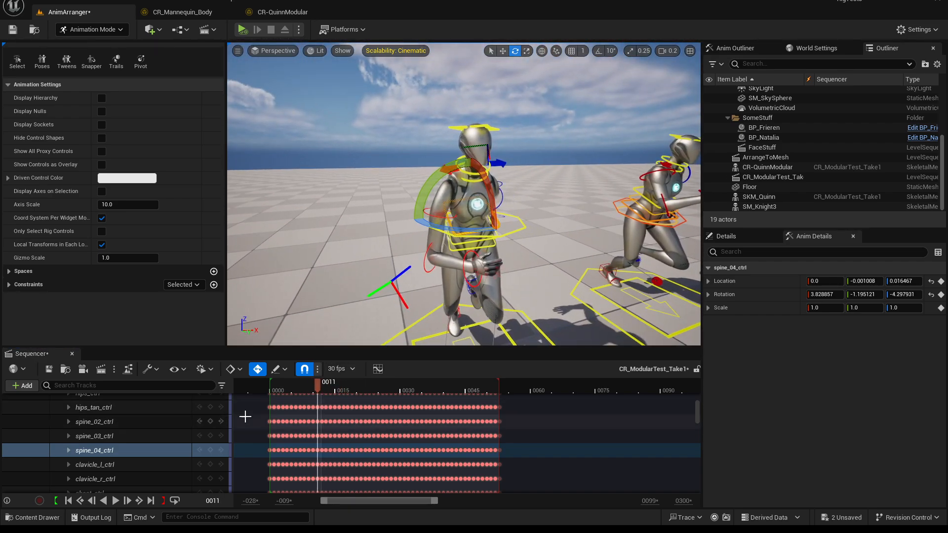
# Delete the baked CR-QuinnModular control rig track and reactivate the actor's MF_Run_Fwd animation section.
pyautogui.scroll(10, 697, 414)
pyautogui.click(90, 429)
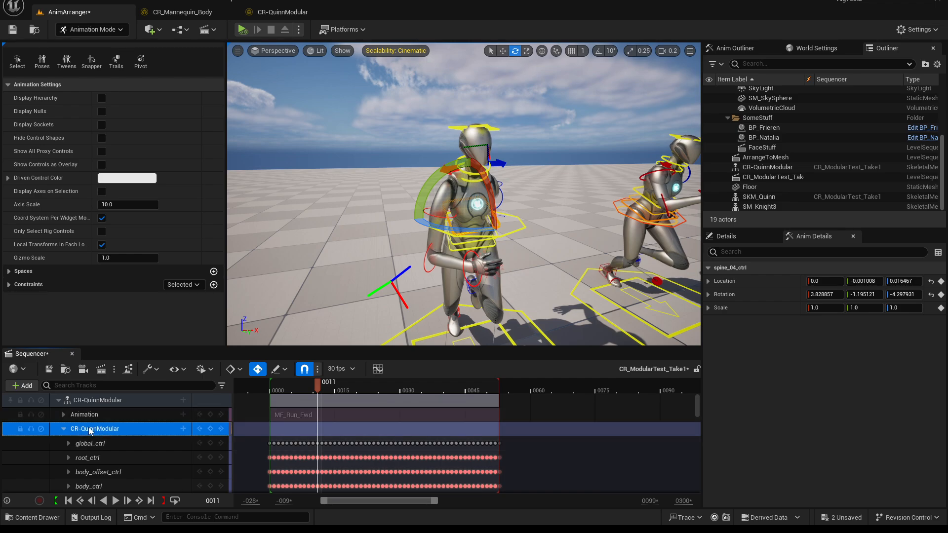
pyautogui.press('Delete')
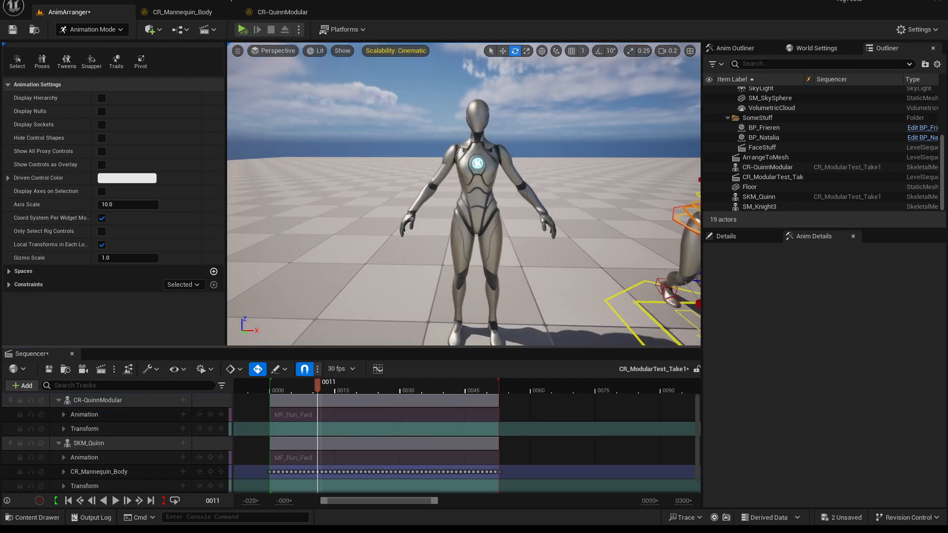
pyautogui.rightClick(308, 416)
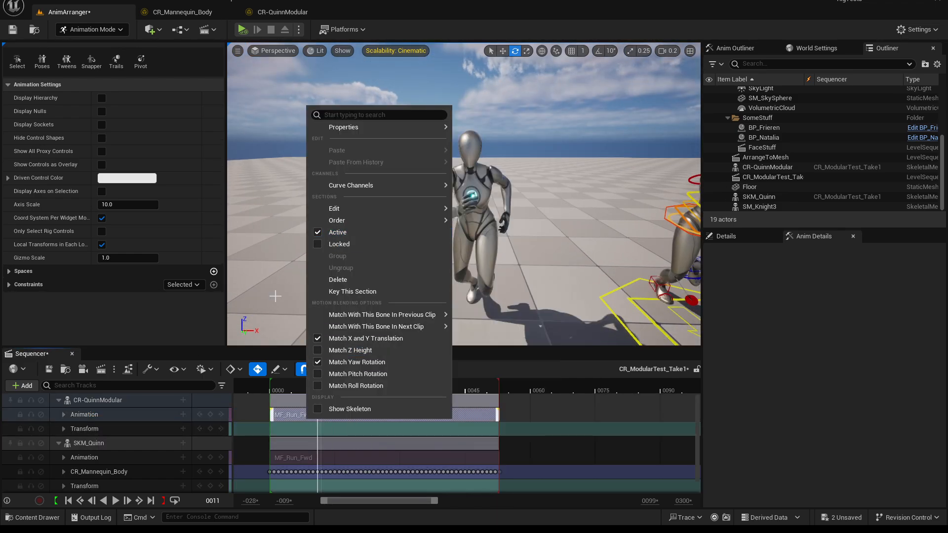
pyautogui.press('Escape')
# In the CR-QuinnModular rig, connect the Parent Control of the Arm module under Shoulder_1 to clavicle_r_null.
pyautogui.click(285, 13)
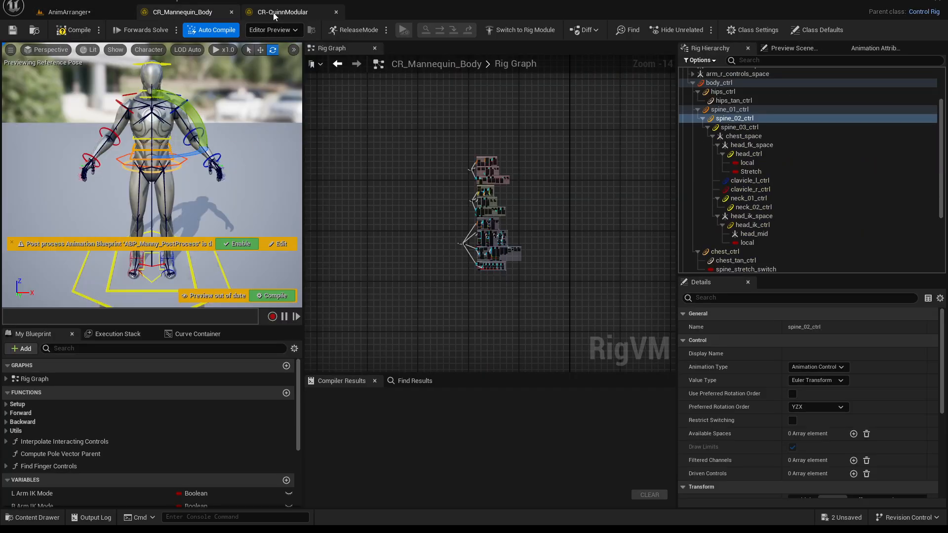
pyautogui.click(277, 14)
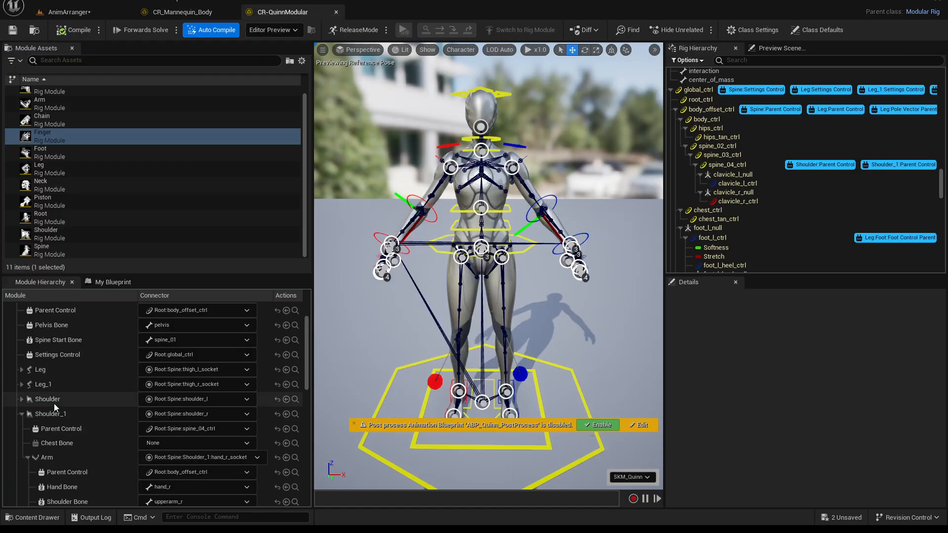
pyautogui.scroll(-1, 55, 414)
pyautogui.click(47, 441)
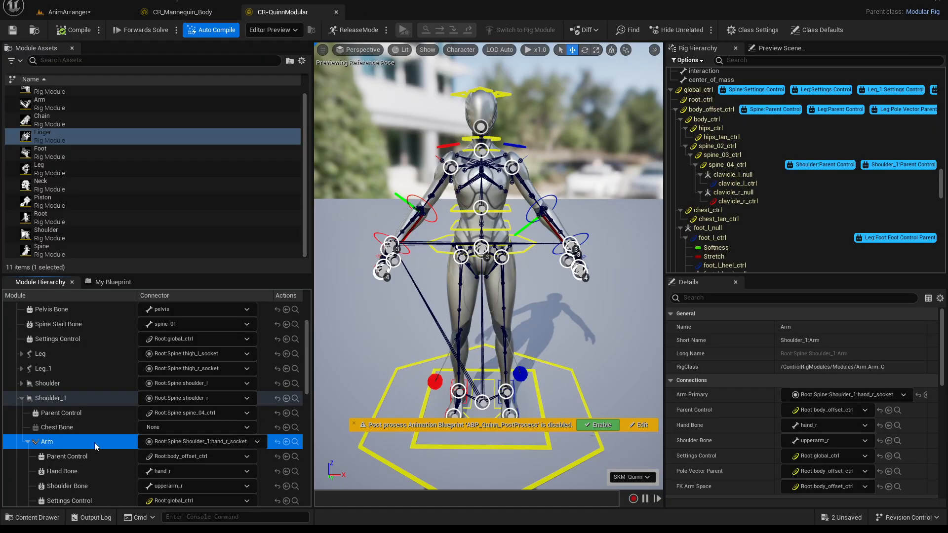
pyautogui.click(78, 457)
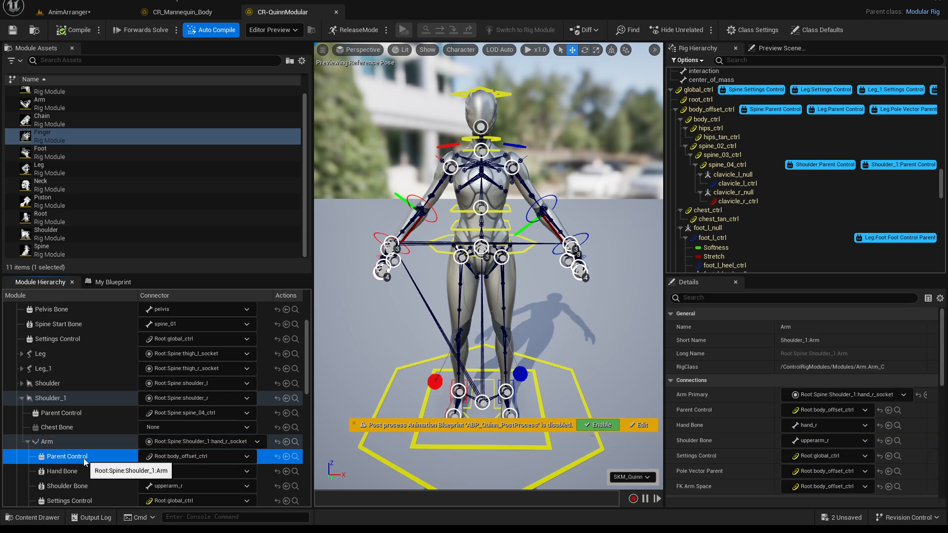
pyautogui.click(735, 185)
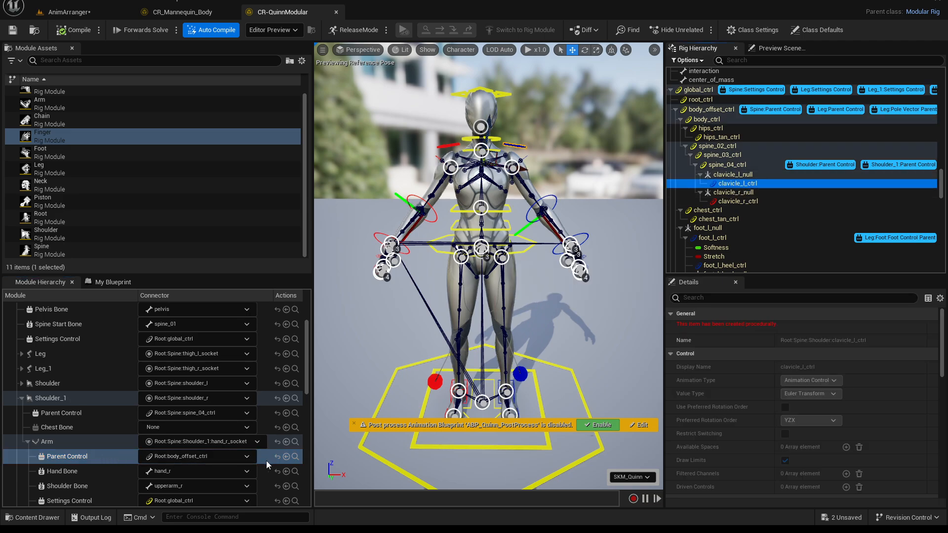
pyautogui.scroll(-1, 189, 463)
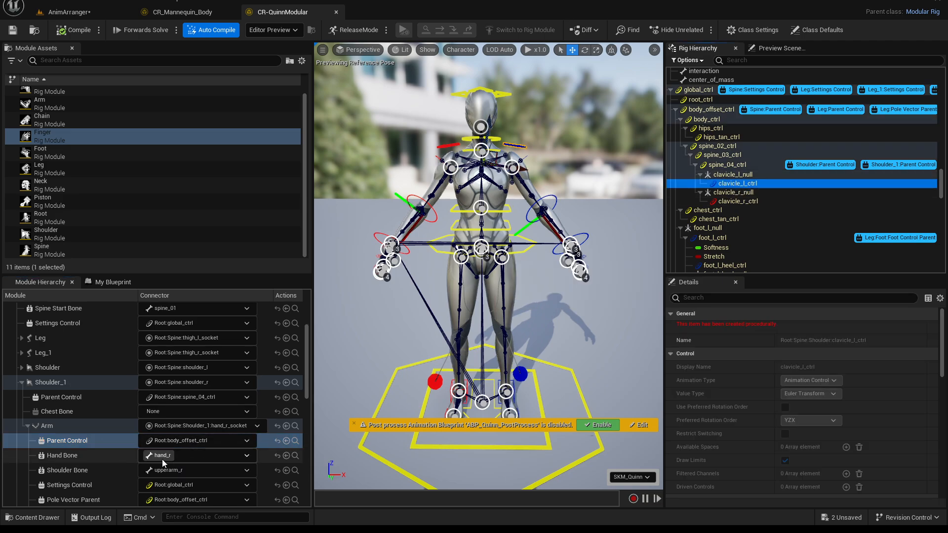
pyautogui.click(746, 193)
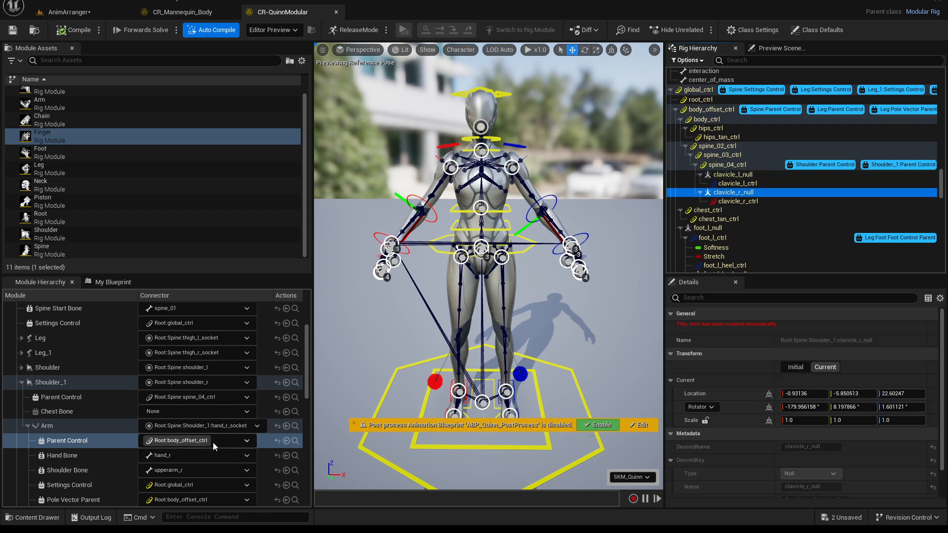
pyautogui.click(101, 443)
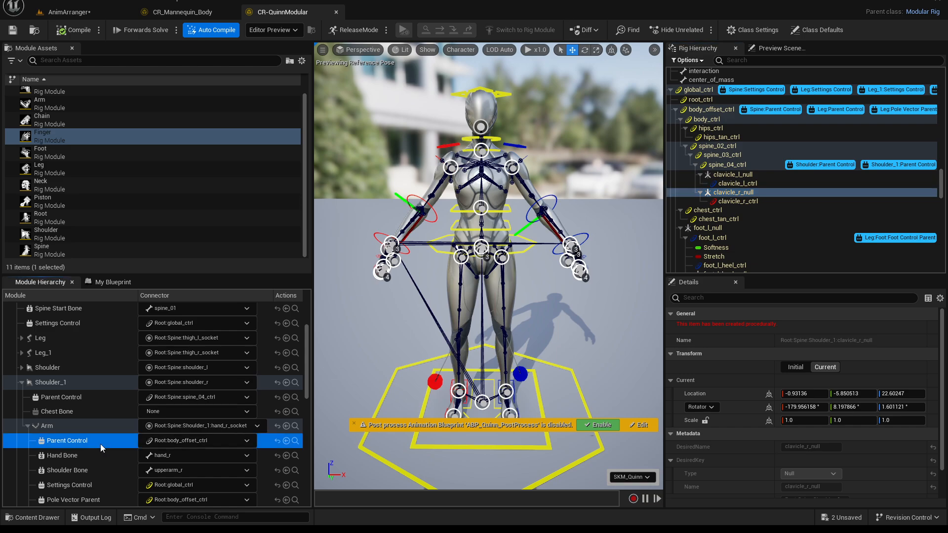
pyautogui.click(726, 194)
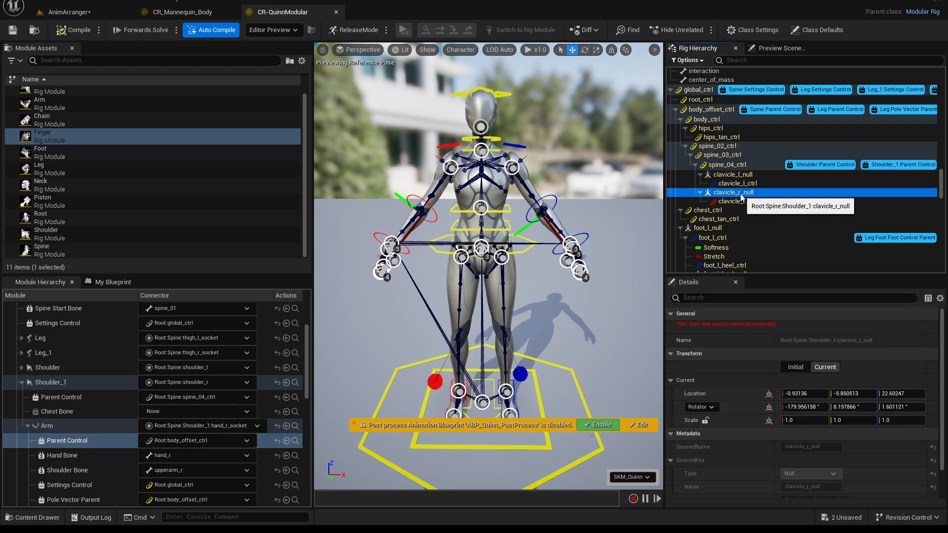
pyautogui.click(286, 441)
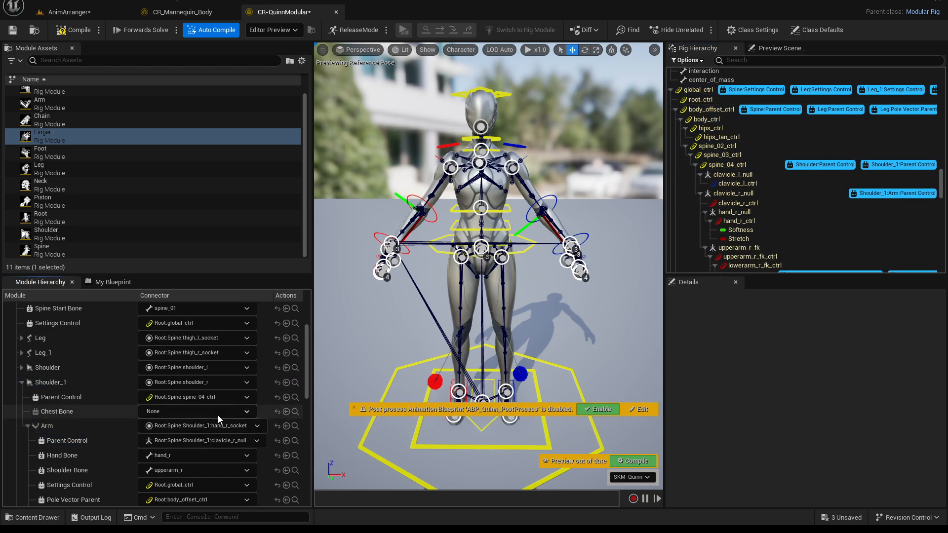
# Connect the Parent Control of the Arm module under Shoulder to clavicle_l_ctrl, and compile and save the rig.
pyautogui.scroll(3, 20, 382)
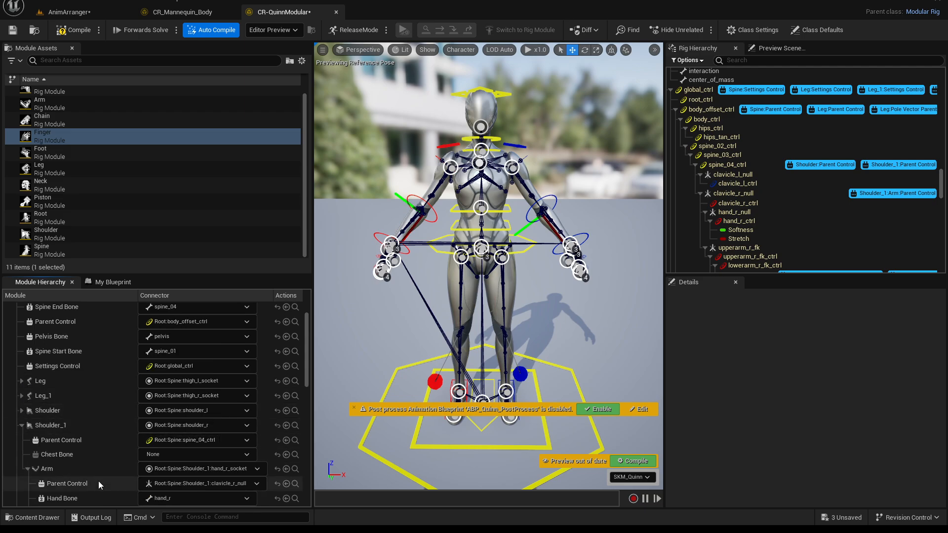
pyautogui.click(21, 410)
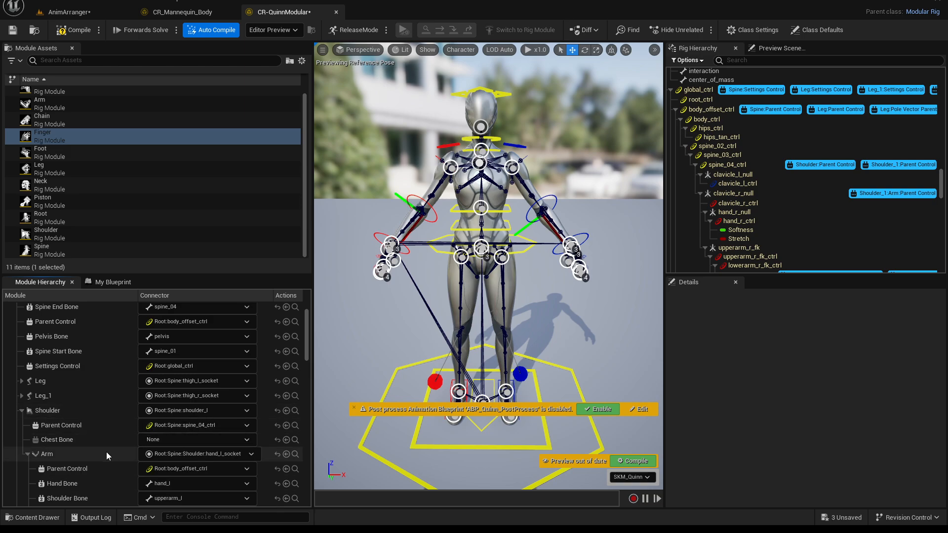
pyautogui.scroll(-1, 120, 448)
pyautogui.click(51, 453)
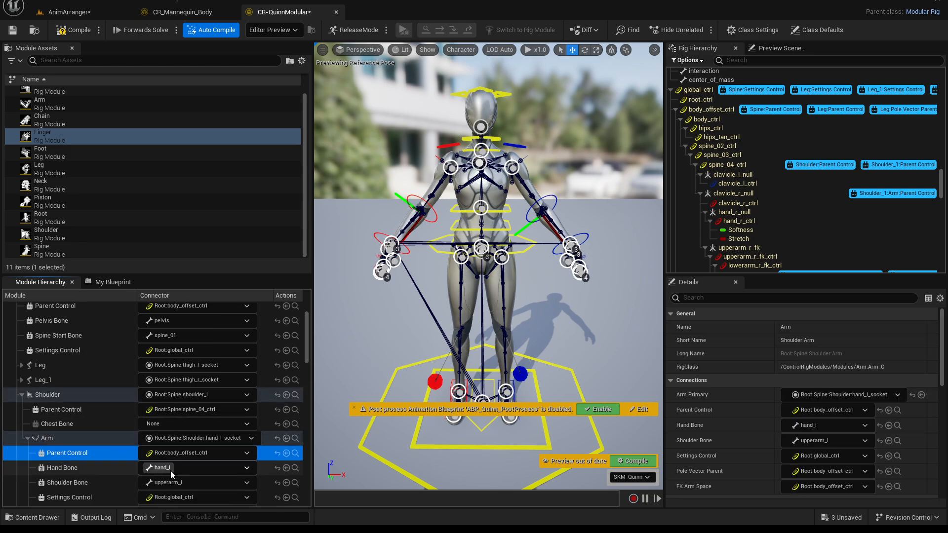
pyautogui.click(751, 184)
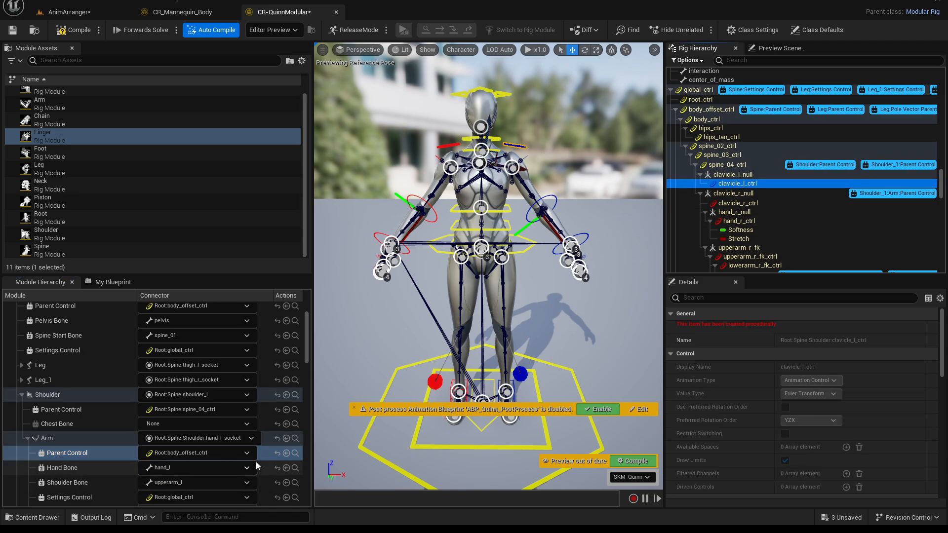
pyautogui.click(287, 453)
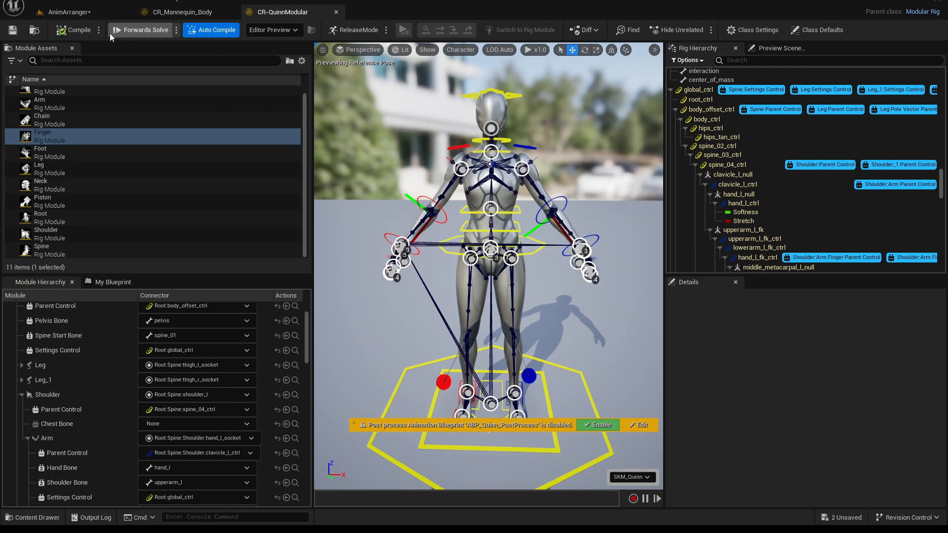
# In the AnimArranger level sequence, bake the CR-QuinnModular actor's run to its CR-QuinnModular control rig with the default bake options.
pyautogui.click(90, 16)
pyautogui.click(94, 401)
pyautogui.rightClick(94, 401)
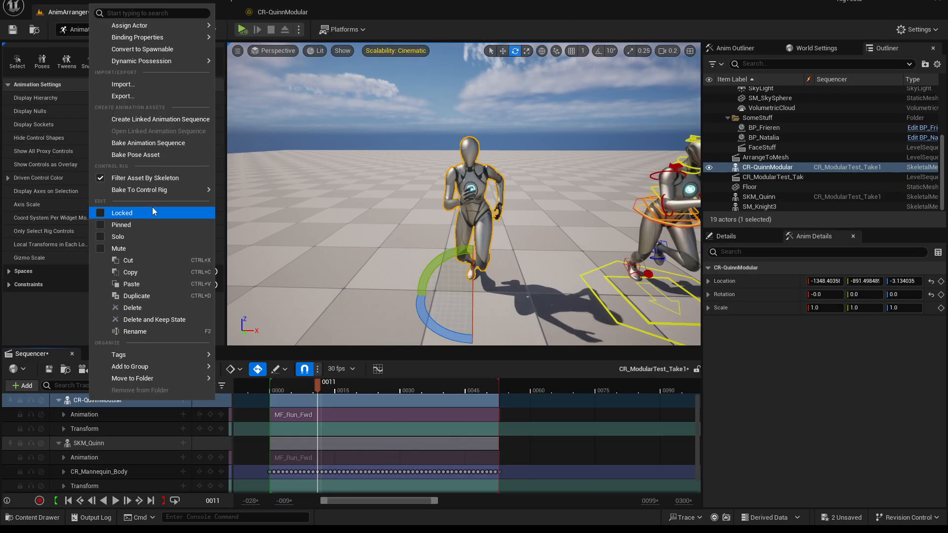
pyautogui.moveTo(142, 192)
pyautogui.click(256, 217)
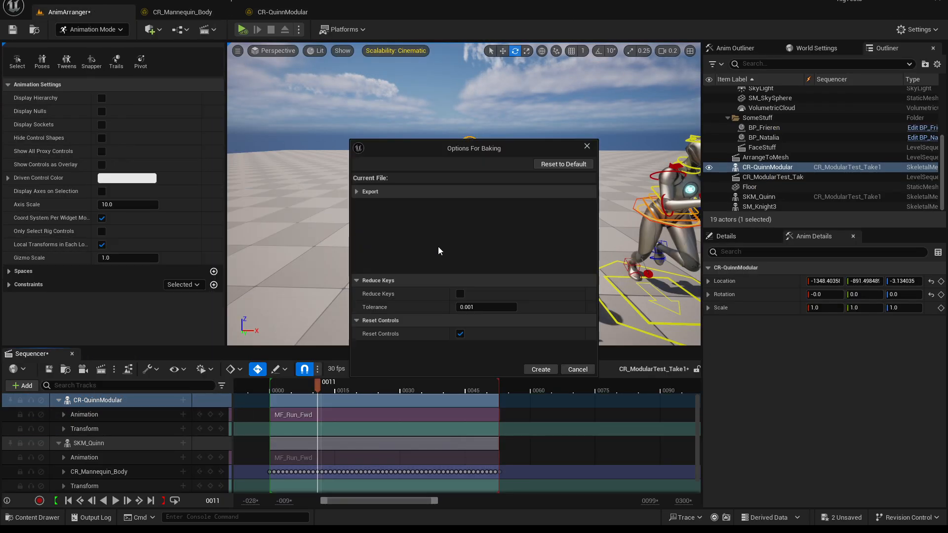
pyautogui.click(541, 370)
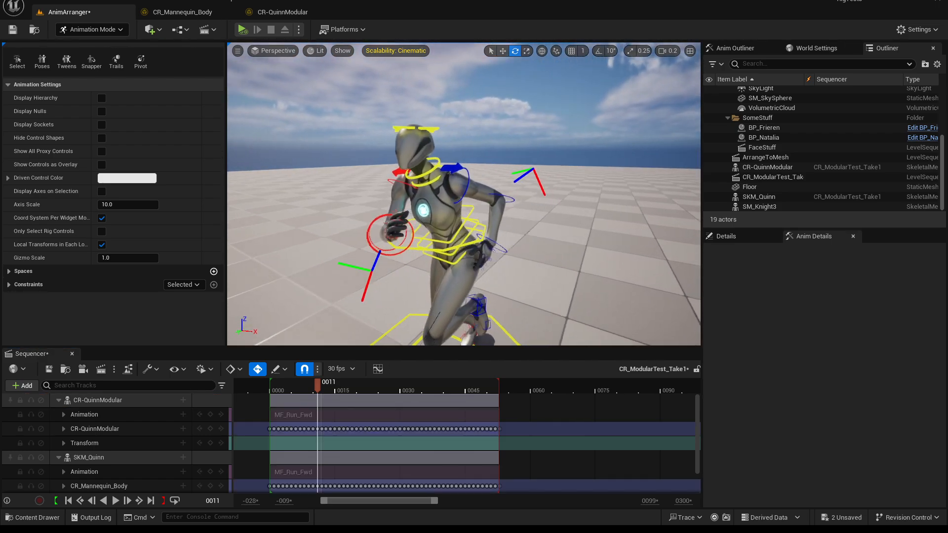
# Compare the newly baked modular run with SKM_Quinn at several frames and expand the baked global_ctrl channels.
pyautogui.moveTo(463, 194)
pyautogui.mouseDown(button='right')
pyautogui.moveTo(538, 207)
pyautogui.moveTo(553, 183)
pyautogui.moveTo(474, 192)
pyautogui.mouseUp(button='right')
pyautogui.moveTo(307, 384); pyautogui.dragTo(291, 417)
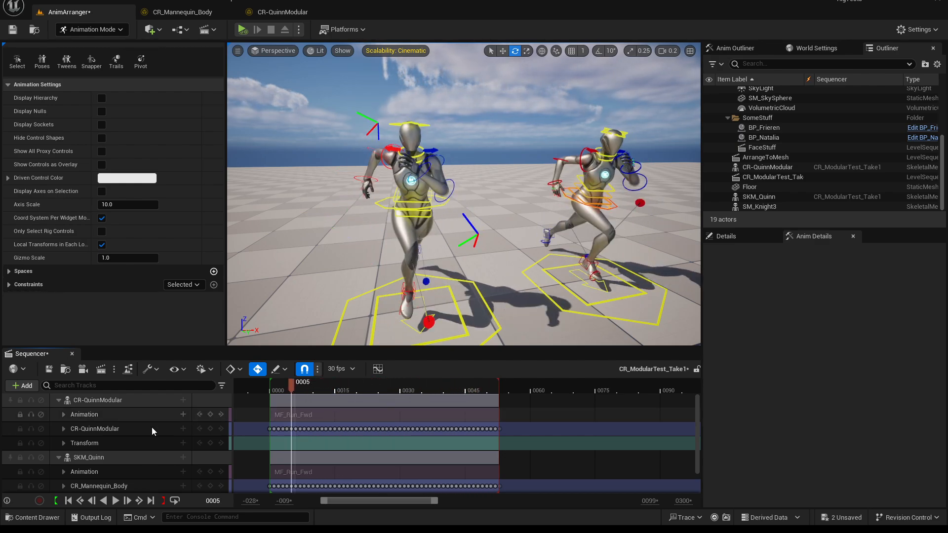
pyautogui.click(63, 428)
pyautogui.click(68, 443)
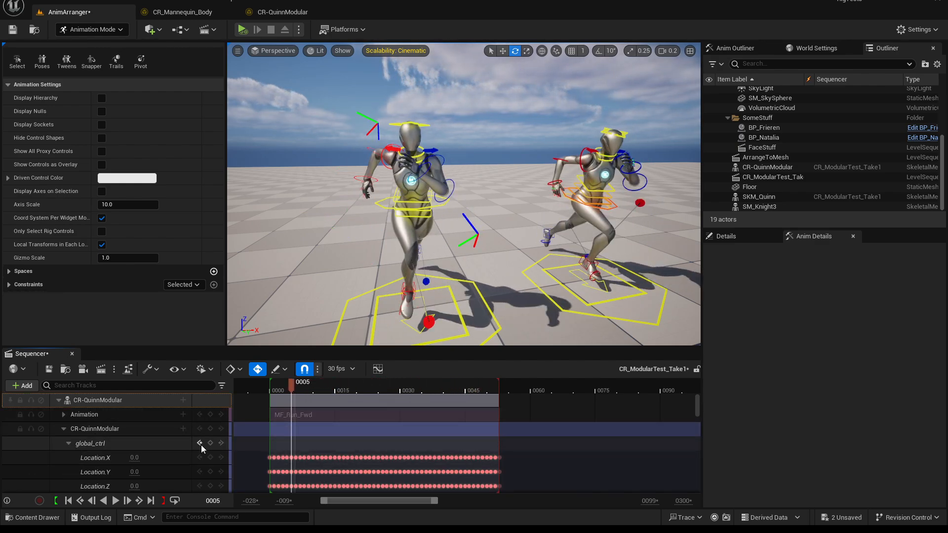
pyautogui.moveTo(288, 387); pyautogui.dragTo(278, 387)
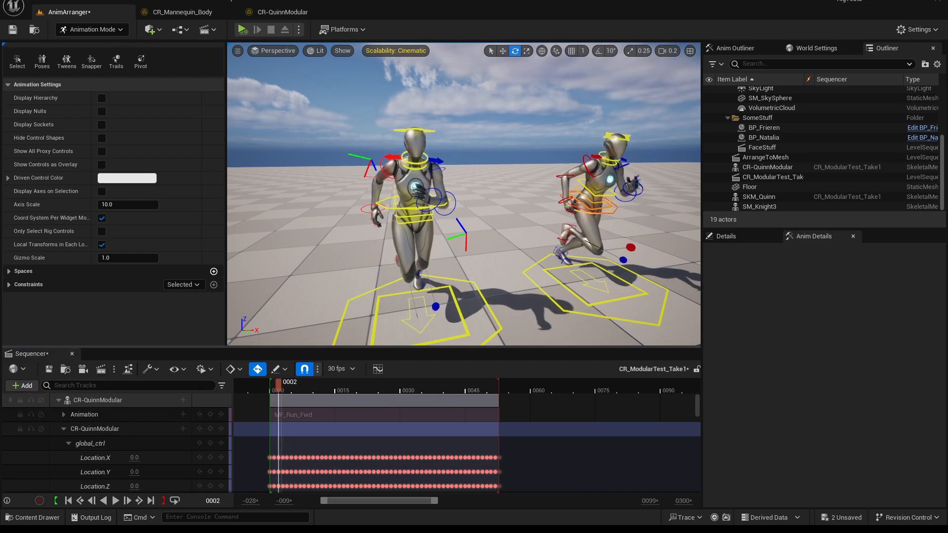
pyautogui.moveTo(360, 257)
pyautogui.mouseDown(button='right')
pyautogui.moveTo(345, 257)
pyautogui.moveTo(375, 257)
pyautogui.moveTo(360, 256)
pyautogui.mouseUp(button='right')
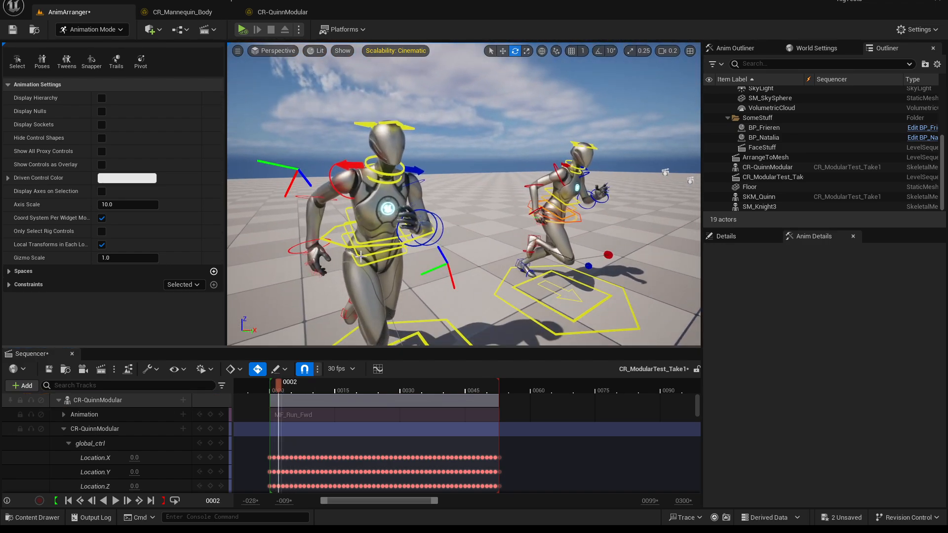
# Review the left Shoulder and Arm module connections in the CR-QuinnModular rig and inspect body_ctrl in the preview.
pyautogui.click(183, 12)
pyautogui.click(283, 12)
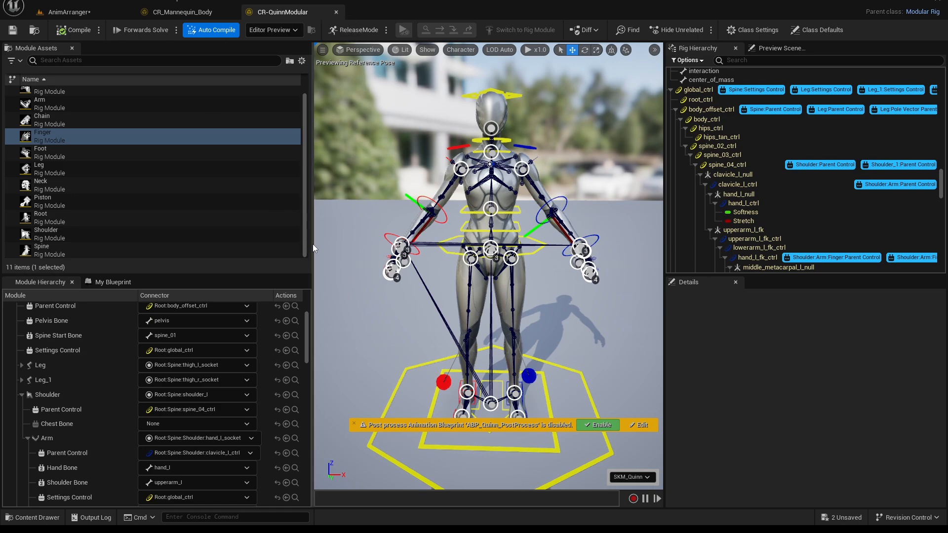
pyautogui.click(49, 394)
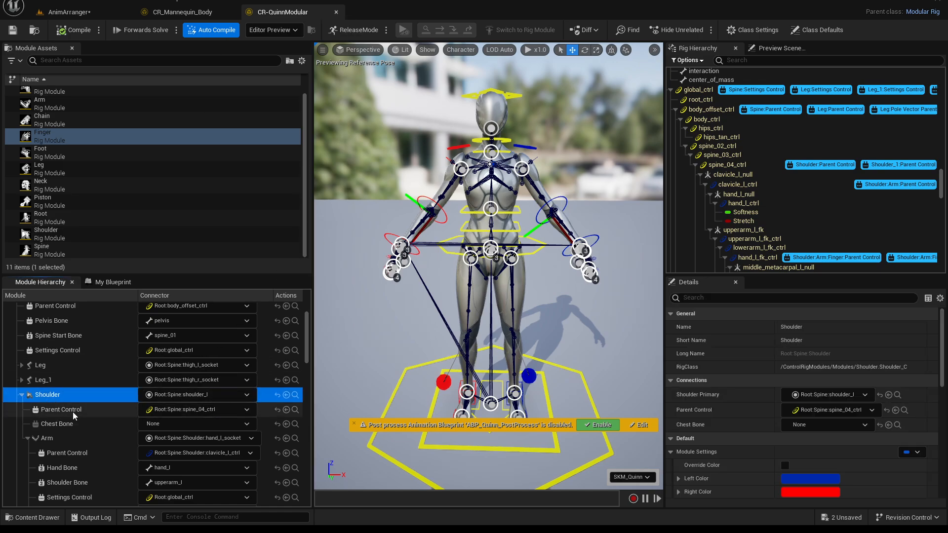
pyautogui.click(73, 415)
pyautogui.click(59, 397)
pyautogui.click(49, 439)
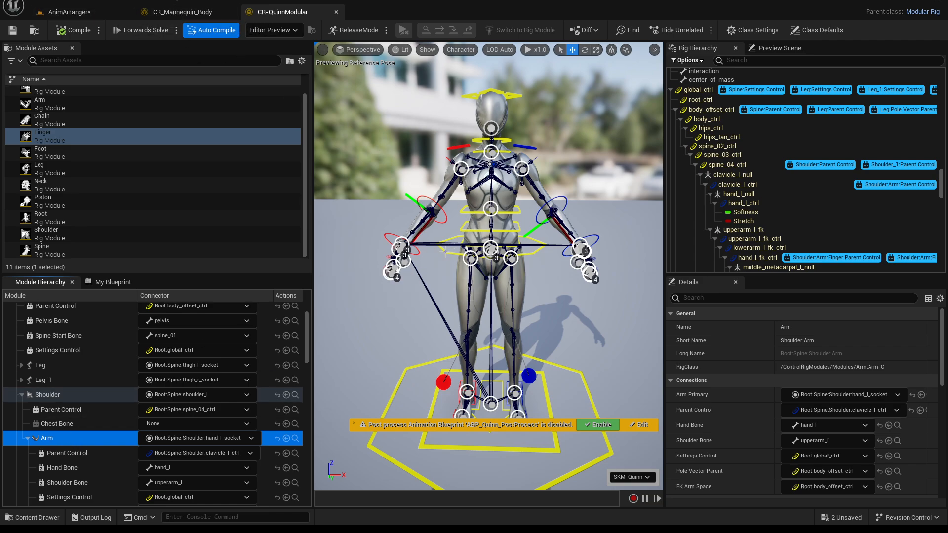
pyautogui.click(444, 249)
pyautogui.press('e')
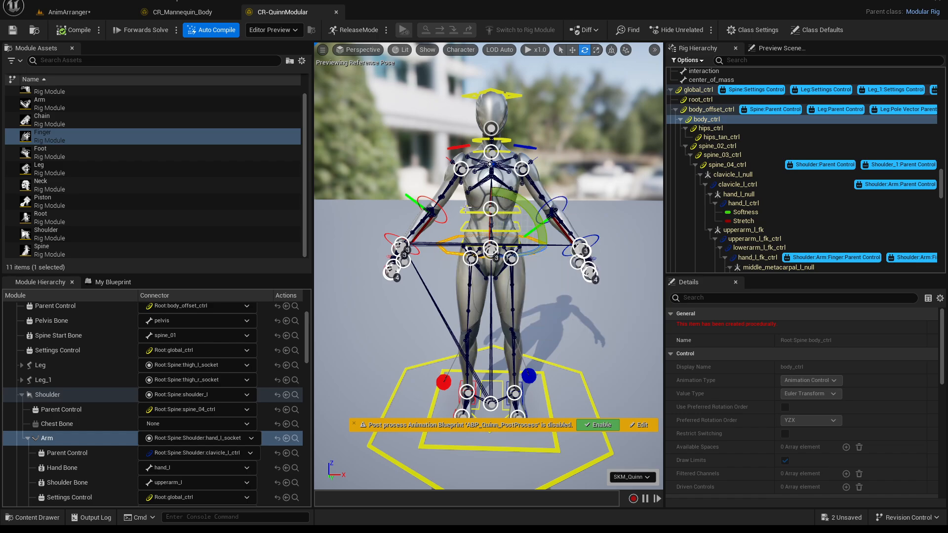
pyautogui.moveTo(489, 222); pyautogui.dragTo(518, 227, button='right')
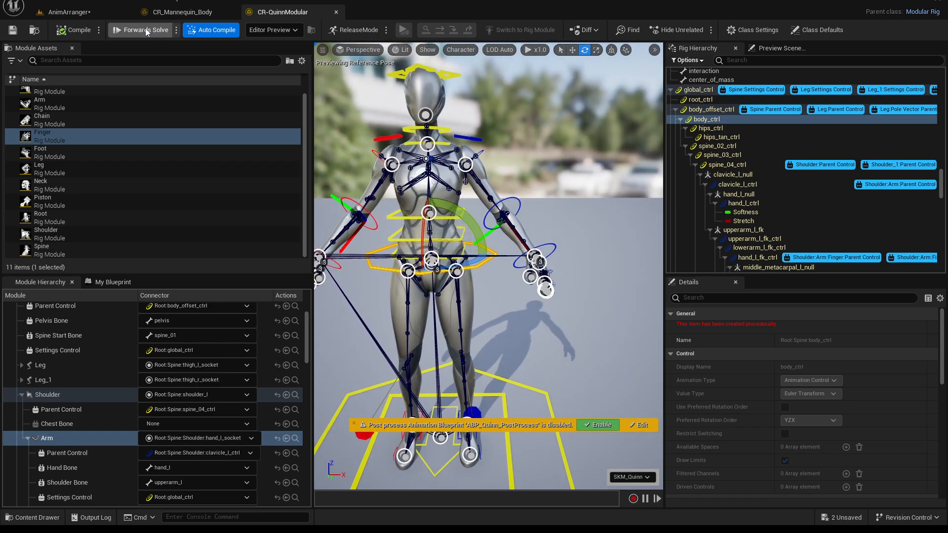
# Back in AnimArranger, enable the arm_l and arm_r FK/IK switches on the baked modular rig at frame 38.
pyautogui.click(176, 13)
pyautogui.click(57, 9)
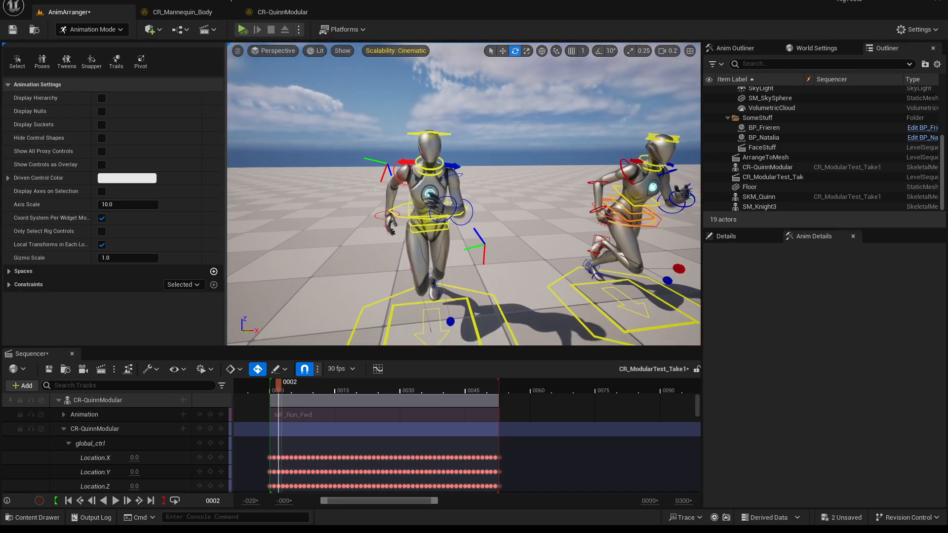
pyautogui.scroll(-4, 81, 443)
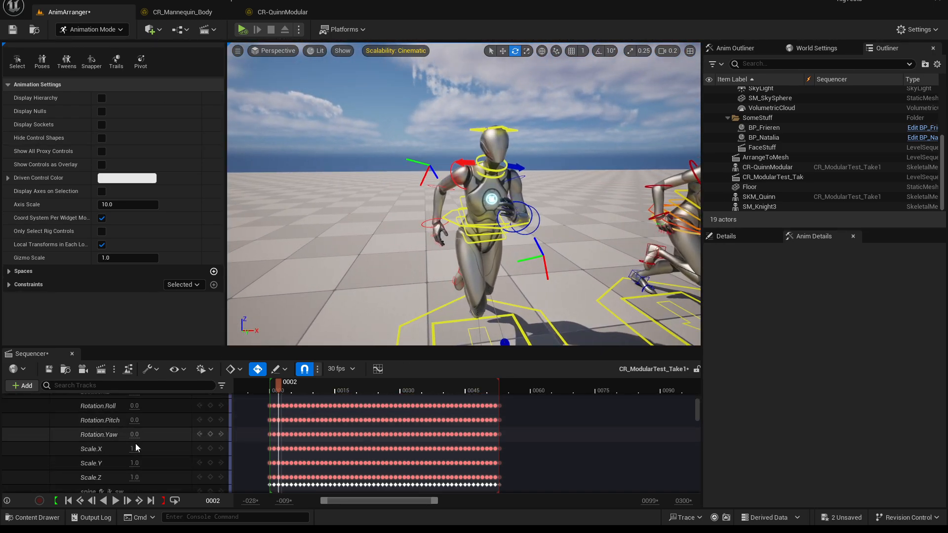
pyautogui.scroll(-4, 143, 451)
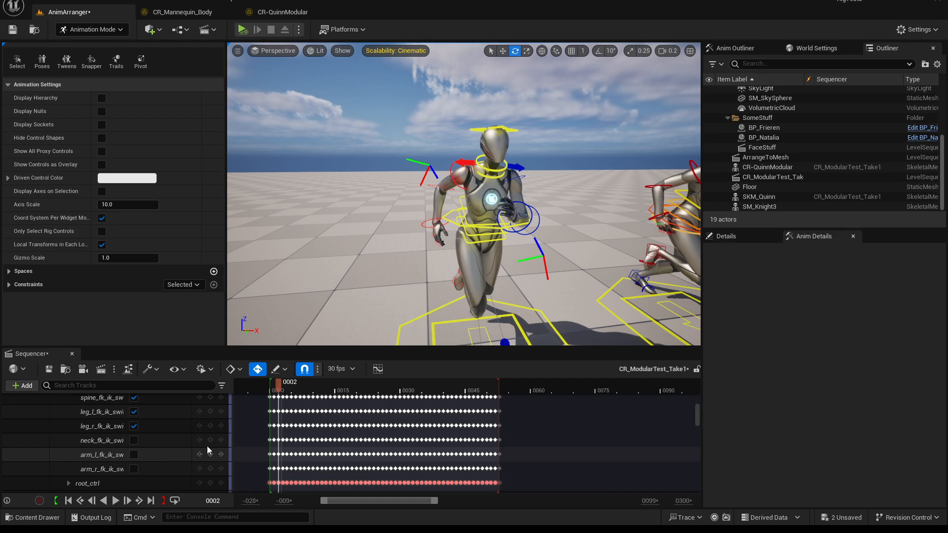
pyautogui.moveTo(279, 384); pyautogui.dragTo(438, 392)
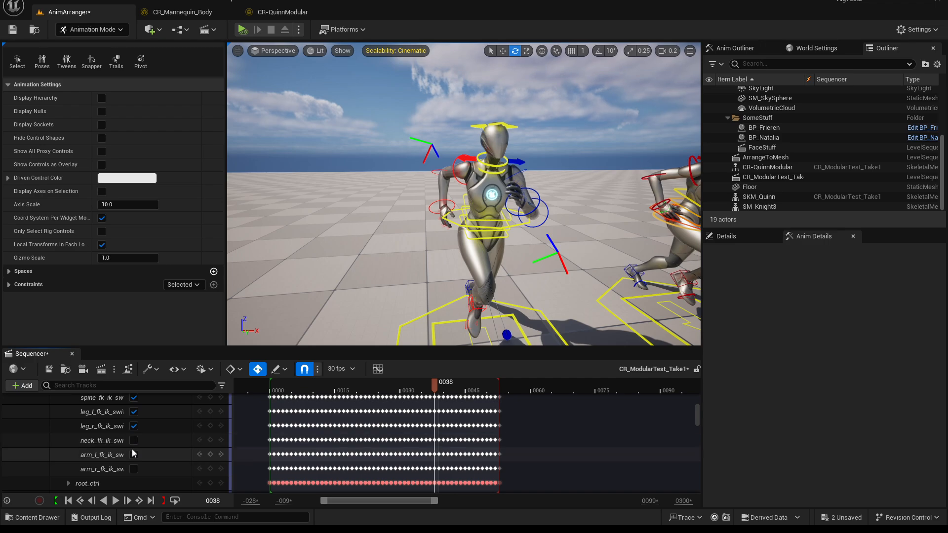
pyautogui.click(134, 469)
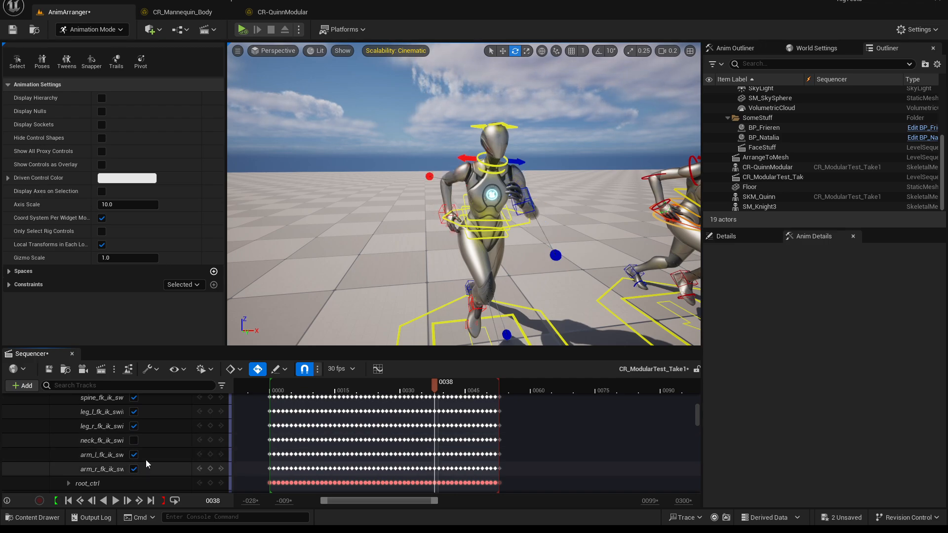
# Rotate the modular rig's body_ctrl about -2.41 degrees around Z at frame 38 to test the arms.
pyautogui.click(426, 250)
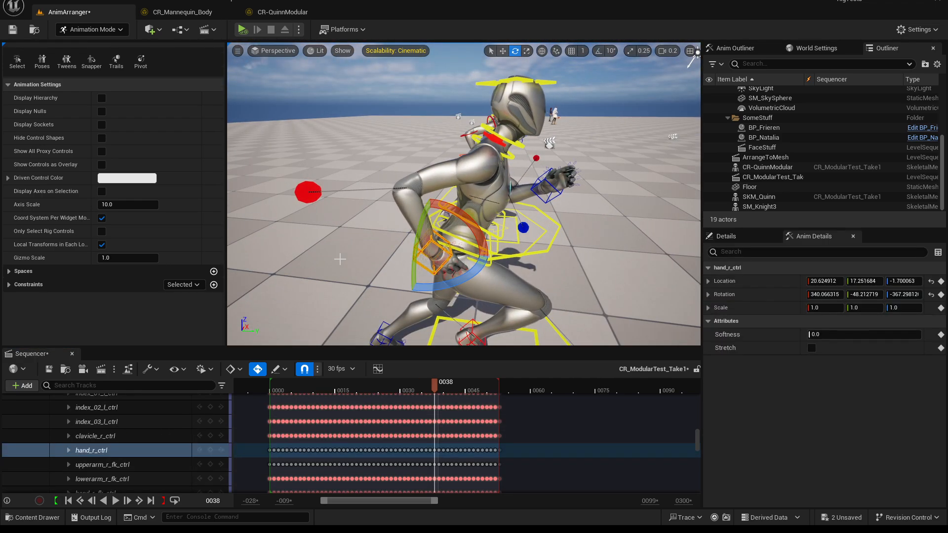
pyautogui.click(439, 248)
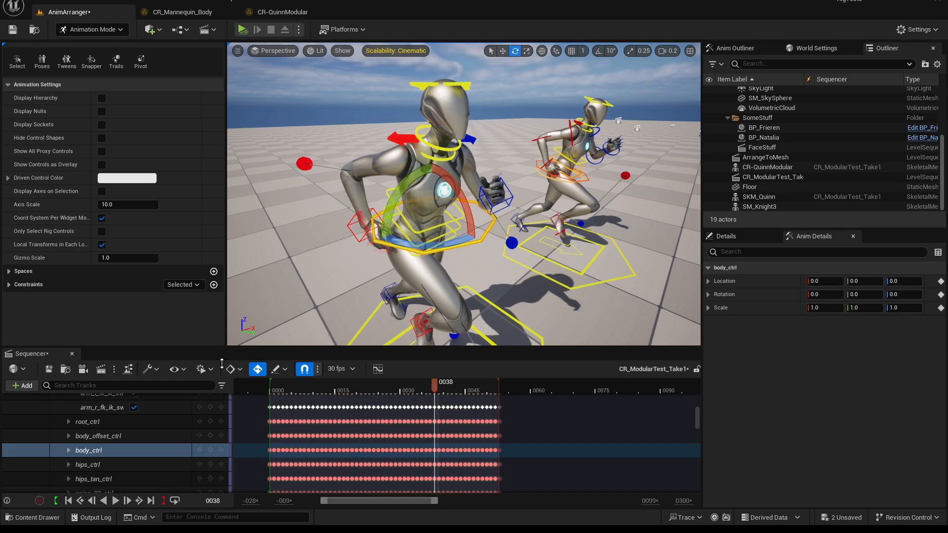
pyautogui.moveTo(419, 212); pyautogui.dragTo(412, 207)
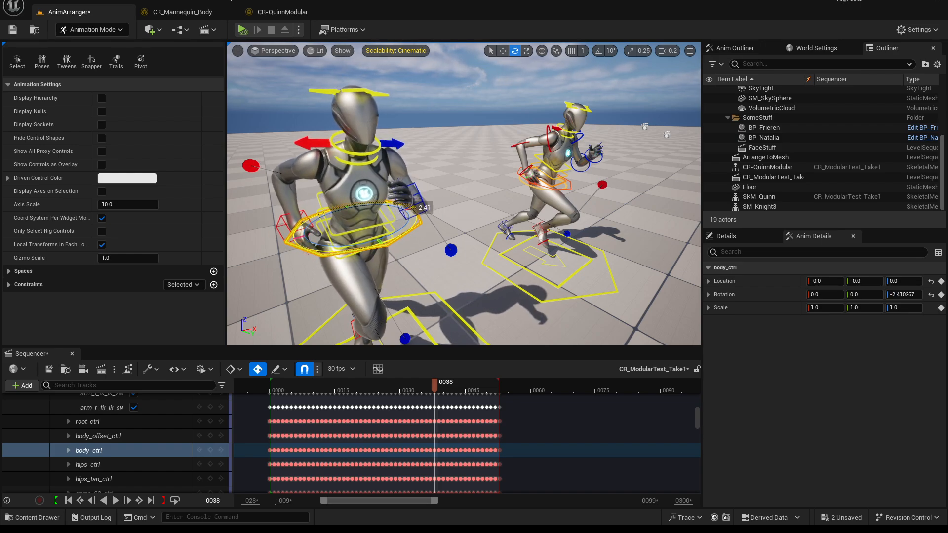
# Try moving the right-hand IK control hand_r_ctrl at frame 38 and check the arms from several angles.
pyautogui.press('f')
pyautogui.moveTo(700, 419); pyautogui.dragTo(698, 401)
pyautogui.press('f')
pyautogui.keyDown('alt'); pyautogui.moveTo(412, 208); pyautogui.dragTo(513, 213); pyautogui.keyUp('alt')
pyautogui.click(401, 206)
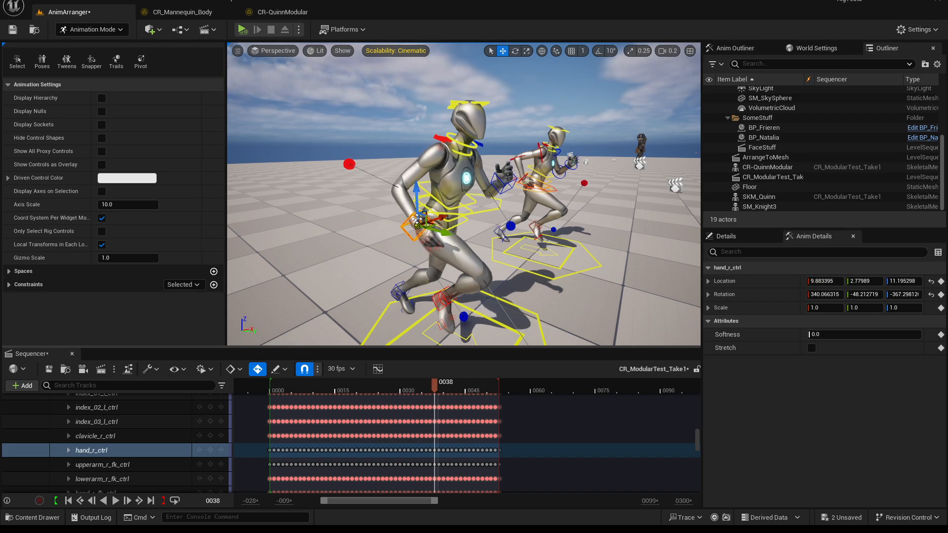
pyautogui.keyDown('alt'); pyautogui.moveTo(514, 213); pyautogui.dragTo(474, 183); pyautogui.keyUp('alt')
pyautogui.click(382, 200)
# Delete the baked control rig tracks from the CR-QuinnModular and SKM_Quinn actors.
pyautogui.scroll(2, 464, 198)
pyautogui.scroll(2, 533, 222)
pyautogui.scroll(-5, 87, 445)
pyautogui.scroll(5, 93, 442)
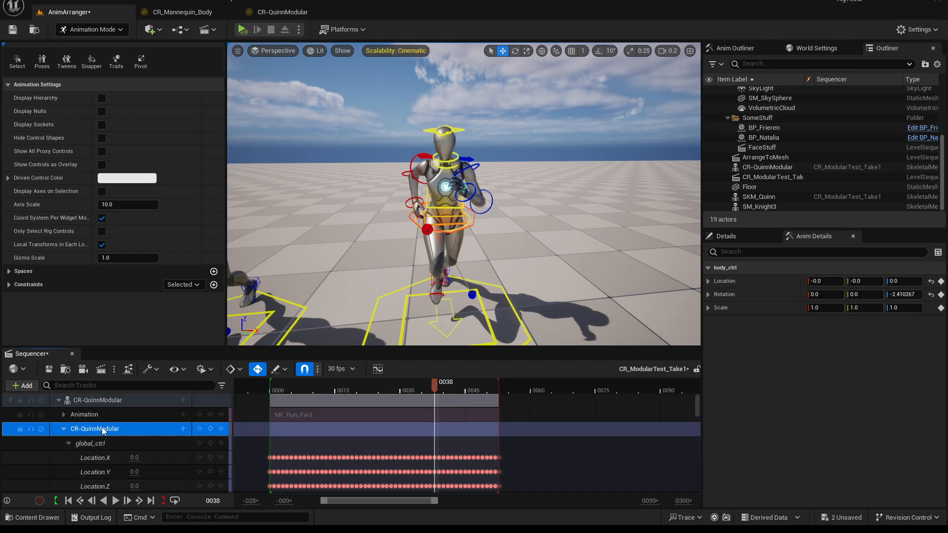
pyautogui.doubleClick(106, 429)
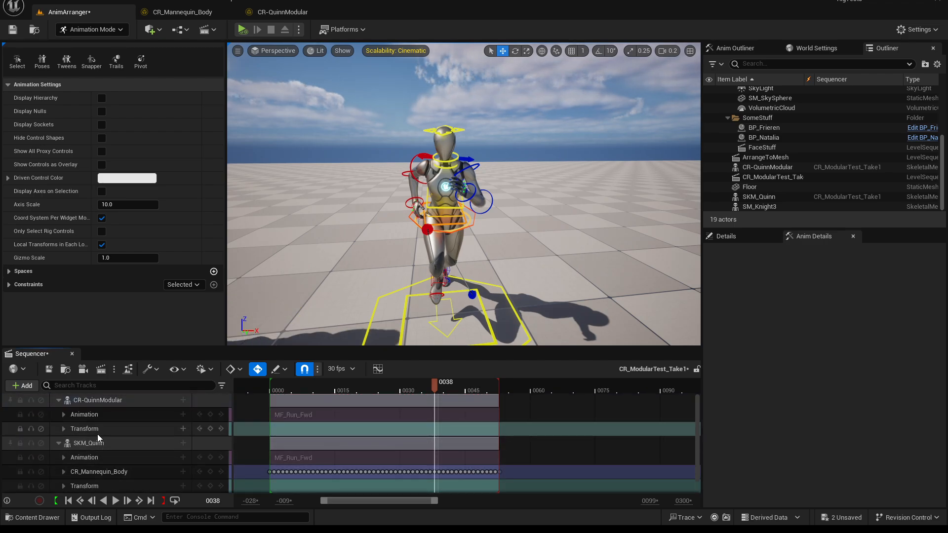
pyautogui.hotkey('ctrl', 'z')
pyautogui.click(93, 430)
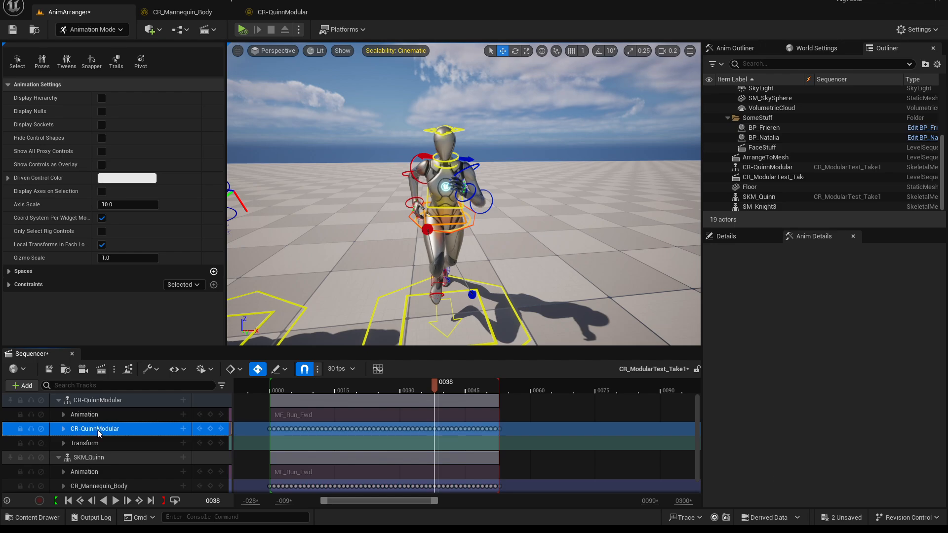
pyautogui.press('Delete')
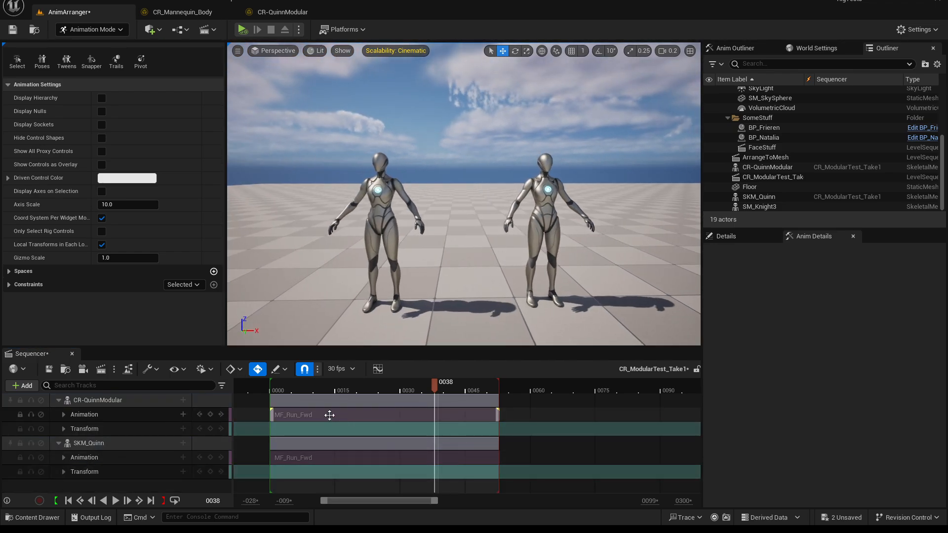
# Delete the MF_Run_Fwd animation sections from the CR-QuinnModular and SKM_Quinn actors.
pyautogui.click(328, 414)
pyautogui.press('Delete')
pyautogui.click(309, 444)
pyautogui.press('Delete')
# Add a CR-QuinnModular control rig track to the CR-QuinnModular actor.
pyautogui.click(183, 400)
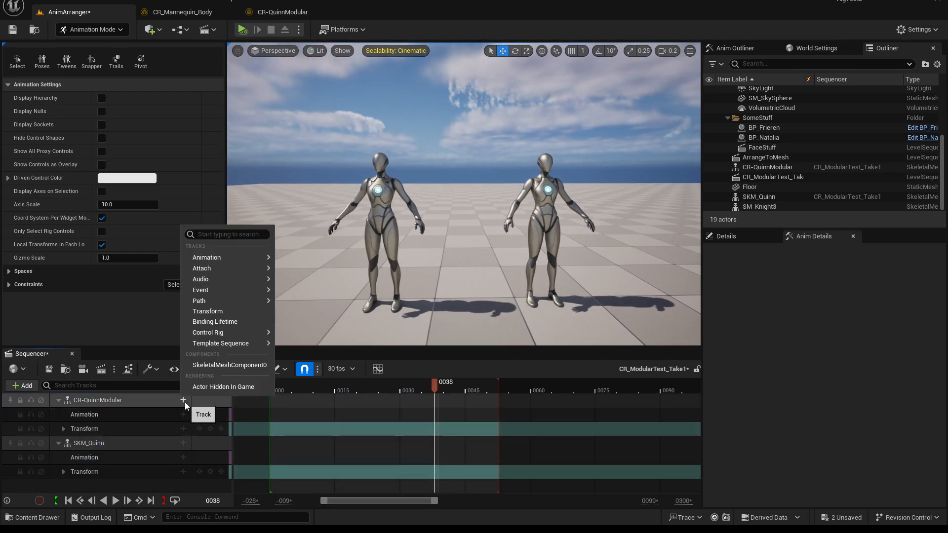
pyautogui.moveTo(220, 333)
pyautogui.moveTo(326, 376)
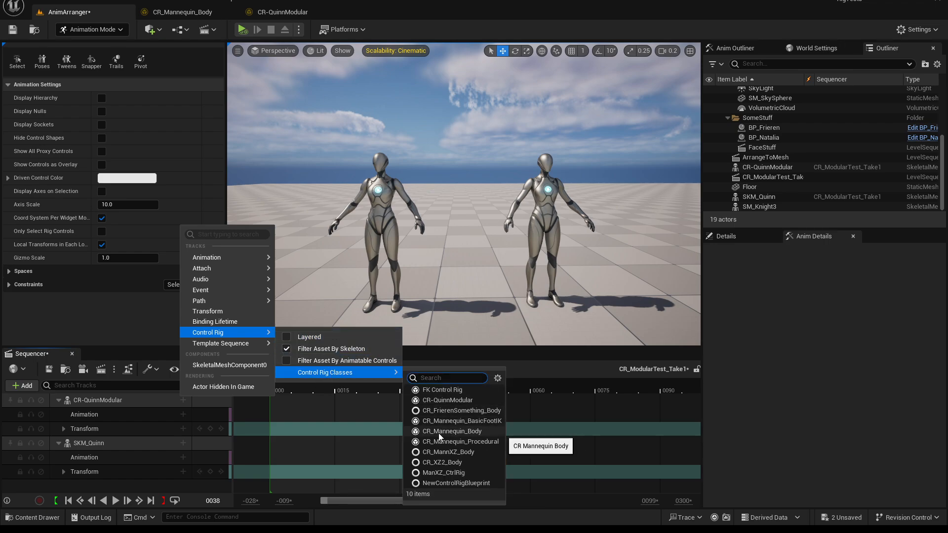
pyautogui.click(451, 402)
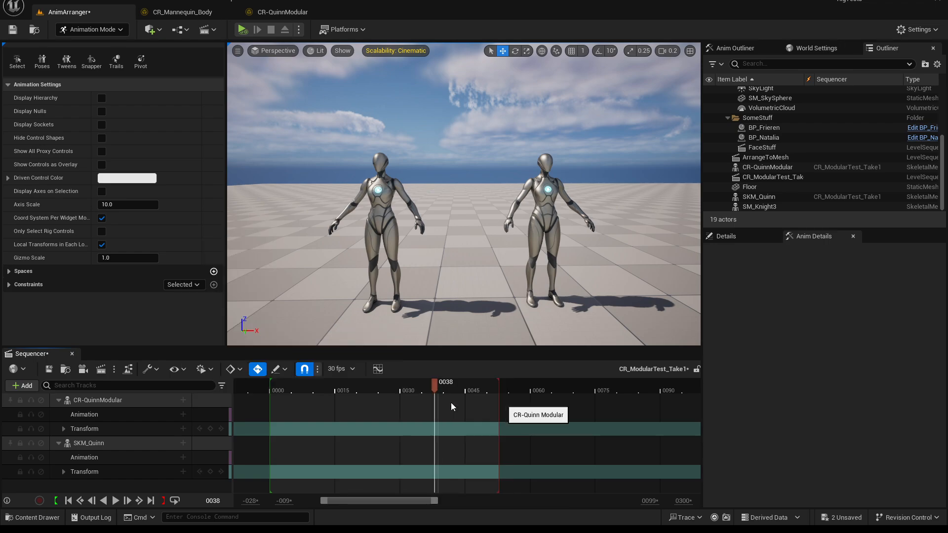
# Add a CR_Mannequin_Body control rig track to the SKM_Quinn actor.
pyautogui.click(551, 224)
pyautogui.click(183, 457)
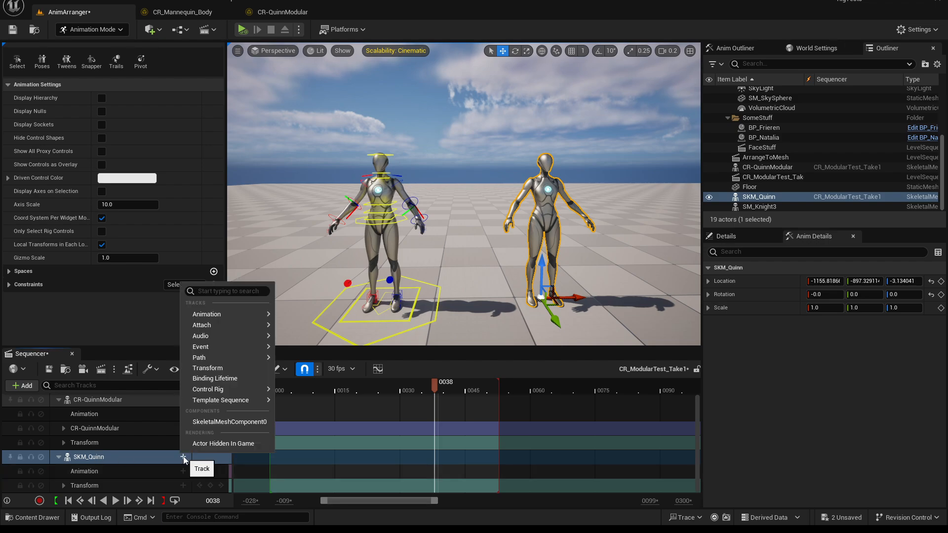
pyautogui.moveTo(223, 389)
pyautogui.moveTo(333, 428)
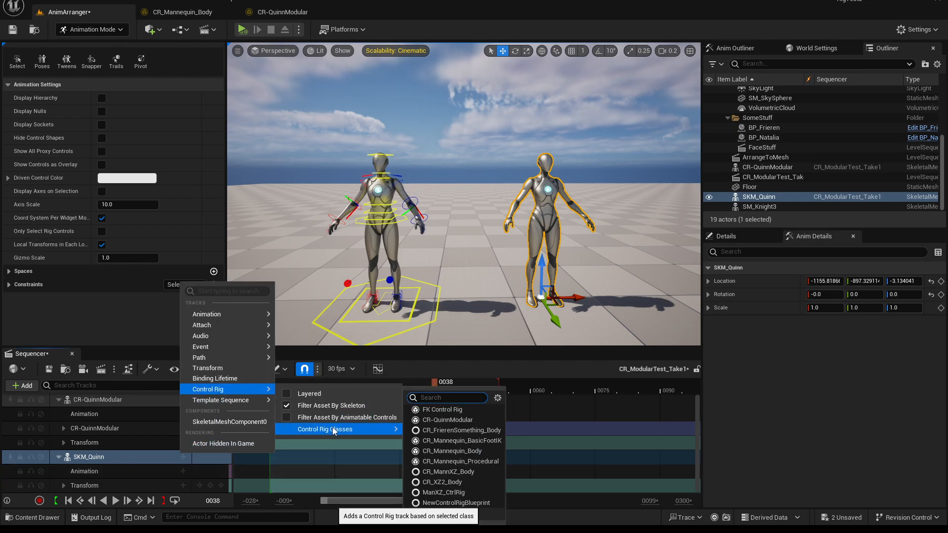
pyautogui.click(443, 456)
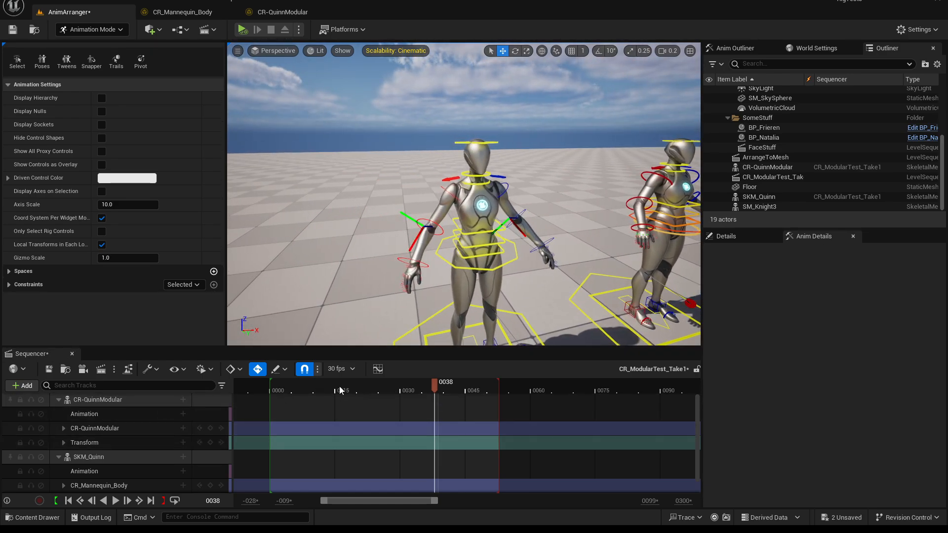
# At frame 1, turn on the neck, left arm and right arm FK/IK switches under global_ctrl of the CR-QuinnModular rig.
pyautogui.click(63, 427)
pyautogui.click(75, 444)
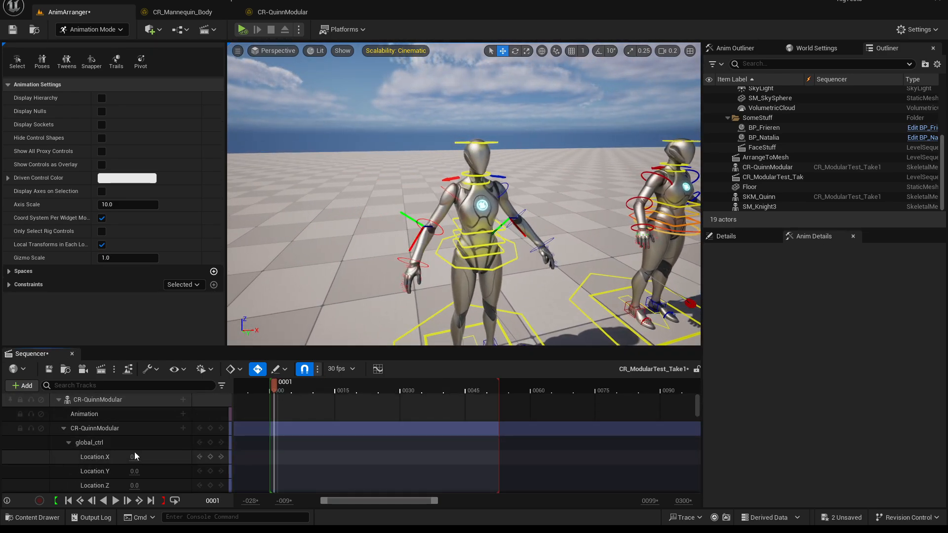
pyautogui.scroll(-3, 154, 444)
pyautogui.scroll(-5, 154, 444)
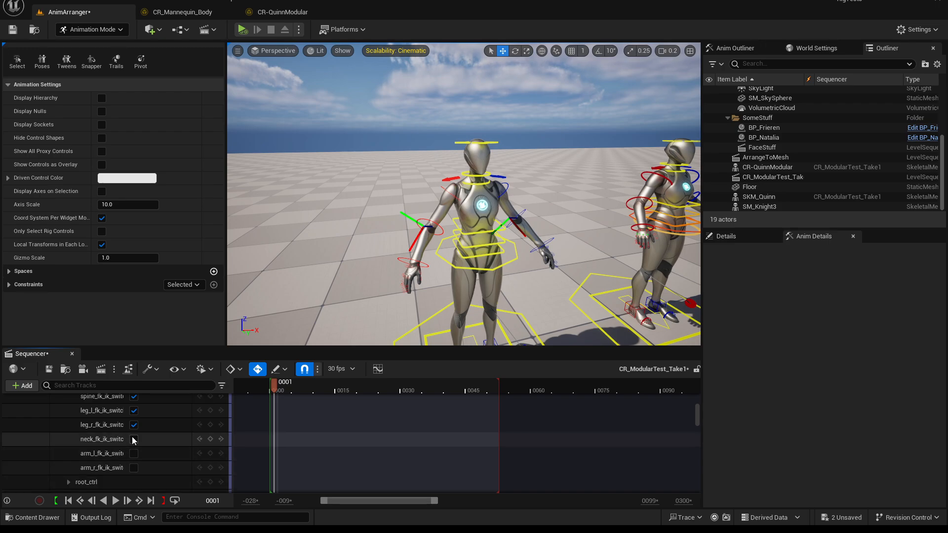
pyautogui.click(133, 466)
pyautogui.scroll(10, 123, 449)
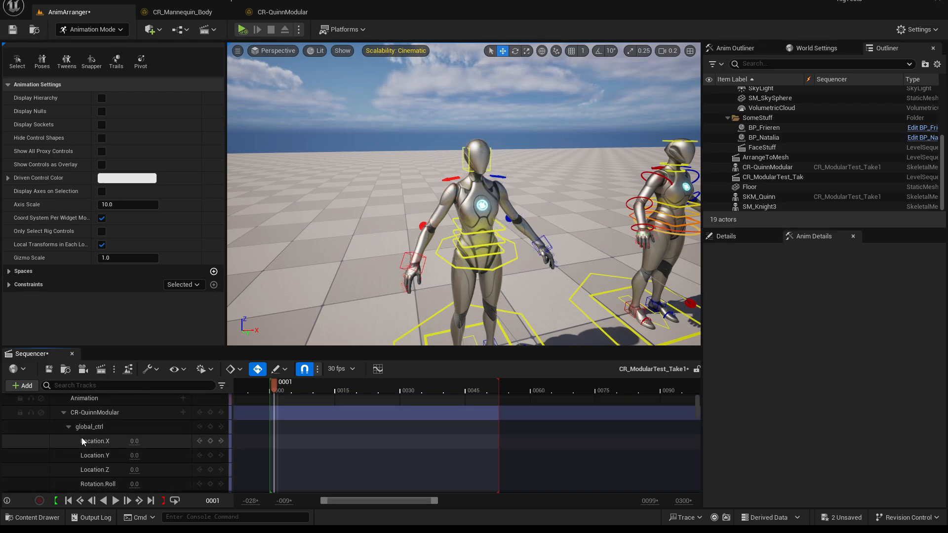
pyautogui.click(63, 412)
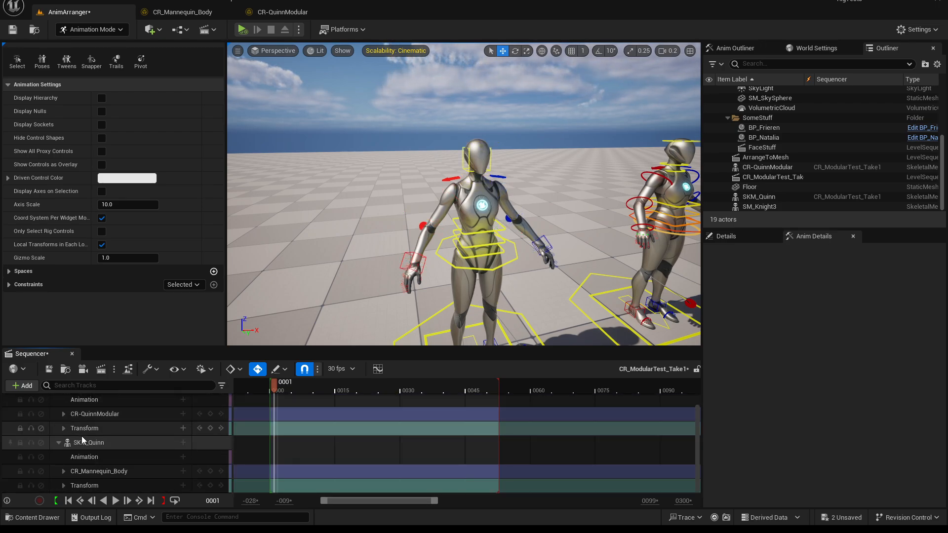
# Turn on the left arm, right arm, spine and neck FK/IK switches under global_ctrl of the CR_Mannequin_Body rig.
pyautogui.click(63, 470)
pyautogui.scroll(-3, 89, 471)
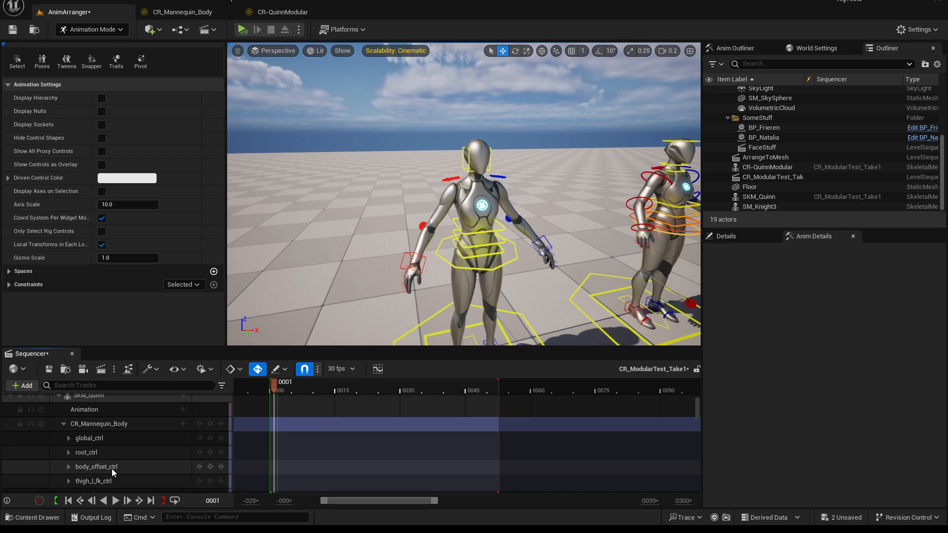
pyautogui.click(69, 438)
pyautogui.scroll(-5, 140, 449)
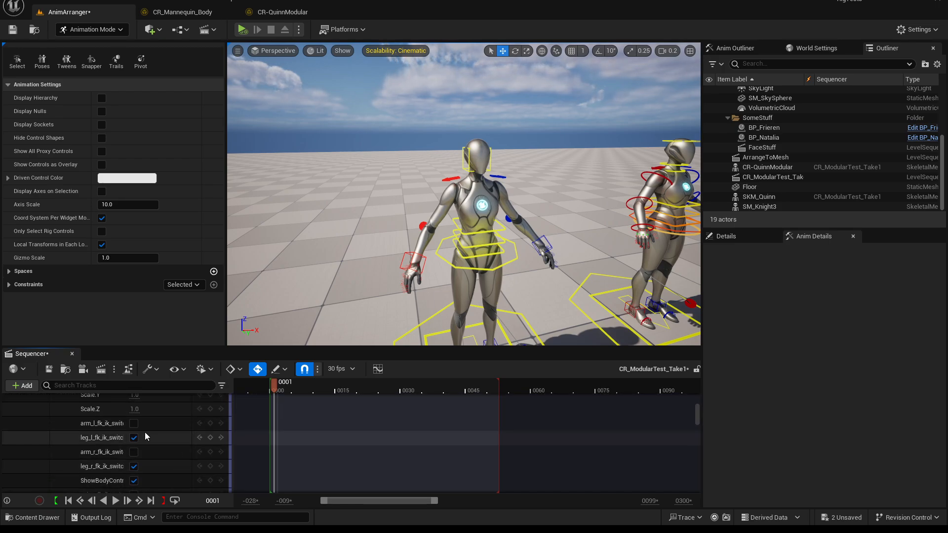
pyautogui.click(133, 452)
pyautogui.scroll(-3, 182, 448)
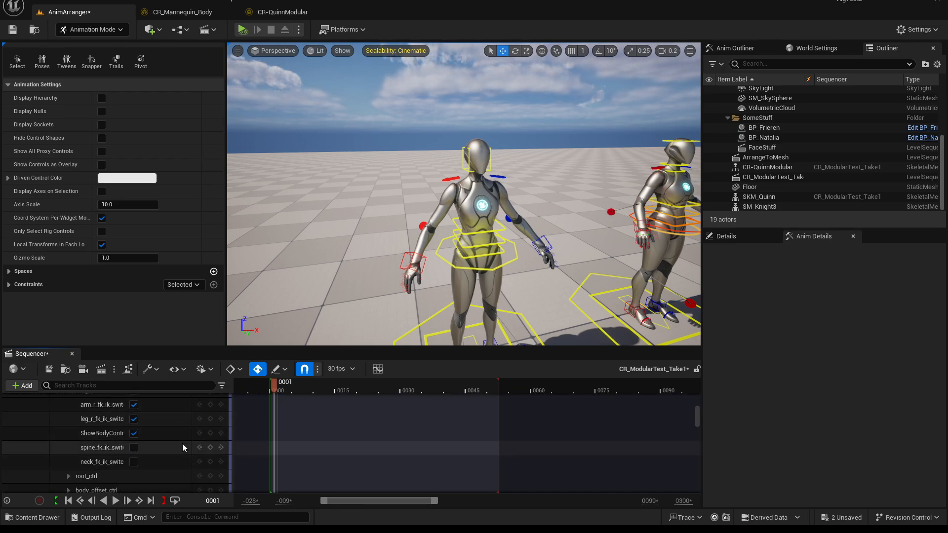
pyautogui.click(134, 447)
pyautogui.click(134, 462)
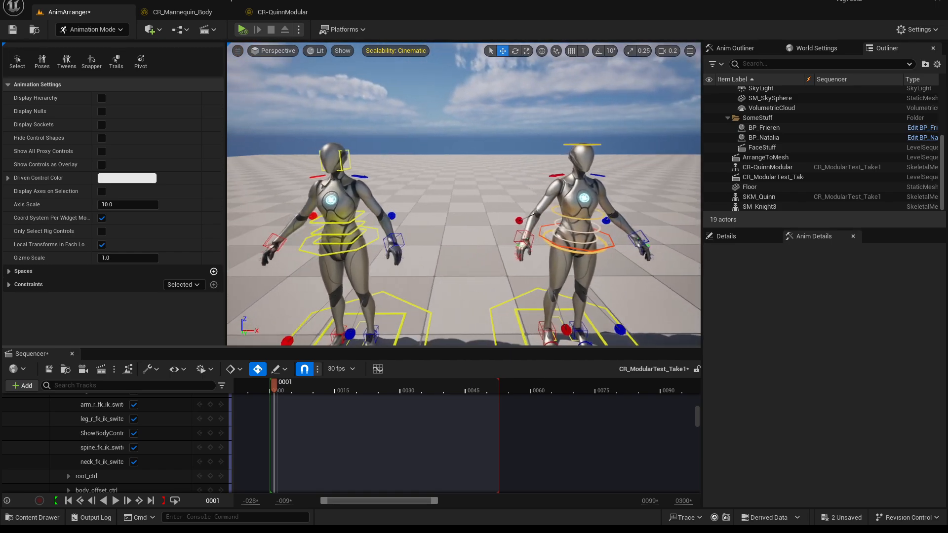
# Lower body_ctrl of the CR-QuinnModular rig by about 8.8 units, rotate it about -8.2°, and check its left IK hand control.
pyautogui.click(374, 257)
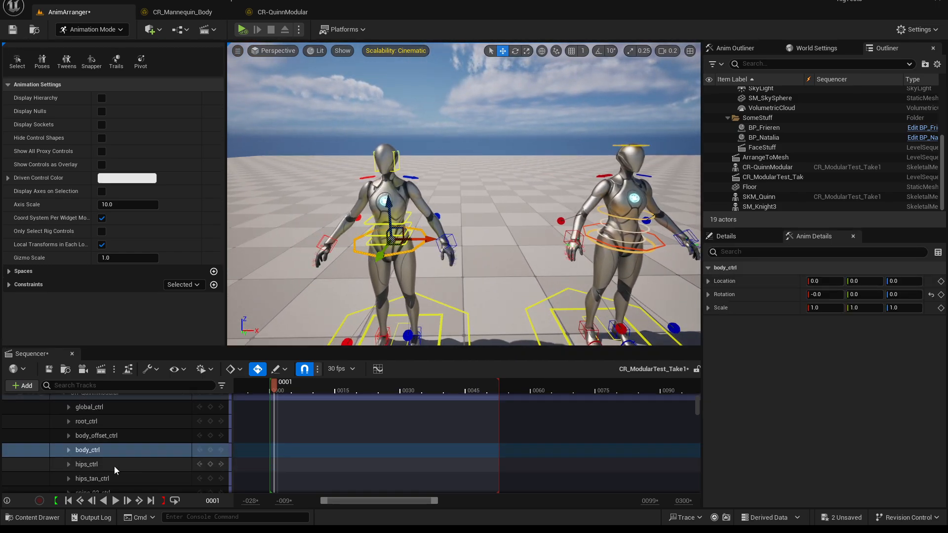
pyautogui.keyDown('alt'); pyautogui.moveTo(358, 285); pyautogui.dragTo(402, 280); pyautogui.keyUp('alt')
pyautogui.scroll(3, 391, 270)
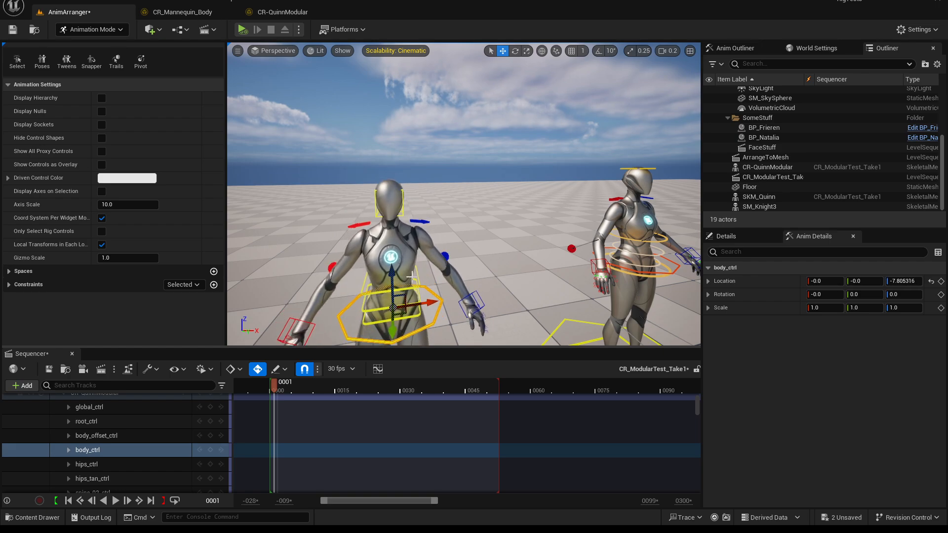
pyautogui.moveTo(481, 223); pyautogui.dragTo(482, 307, button='middle')
pyautogui.moveTo(391, 190); pyautogui.dragTo(400, 192)
pyautogui.moveTo(465, 222); pyautogui.dragTo(463, 219)
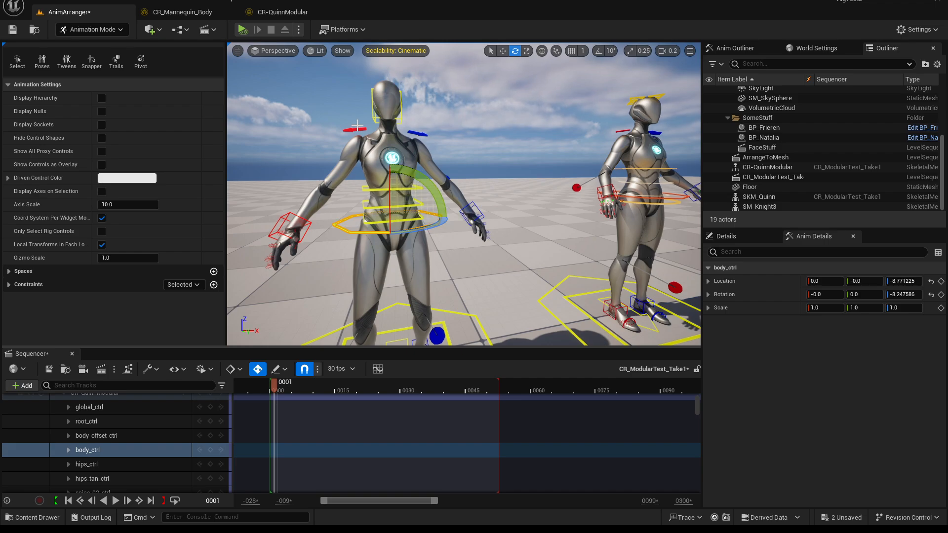
pyautogui.keyDown('alt'); pyautogui.moveTo(363, 152); pyautogui.dragTo(306, 143); pyautogui.keyUp('alt')
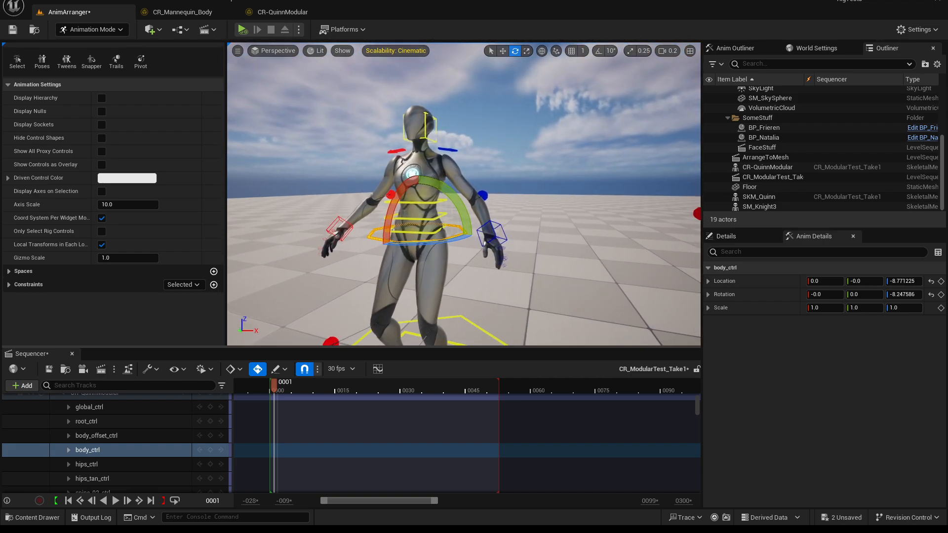
pyautogui.click(490, 226)
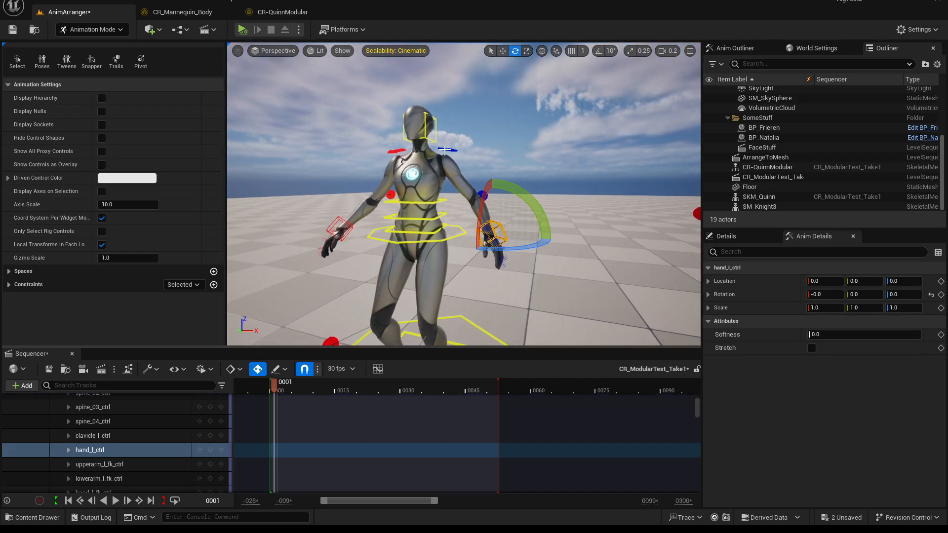
pyautogui.keyDown('alt'); pyautogui.moveTo(444, 150); pyautogui.dragTo(430, 136); pyautogui.keyUp('alt')
pyautogui.keyDown('alt'); pyautogui.moveTo(414, 210); pyautogui.dragTo(467, 237); pyautogui.keyUp('alt')
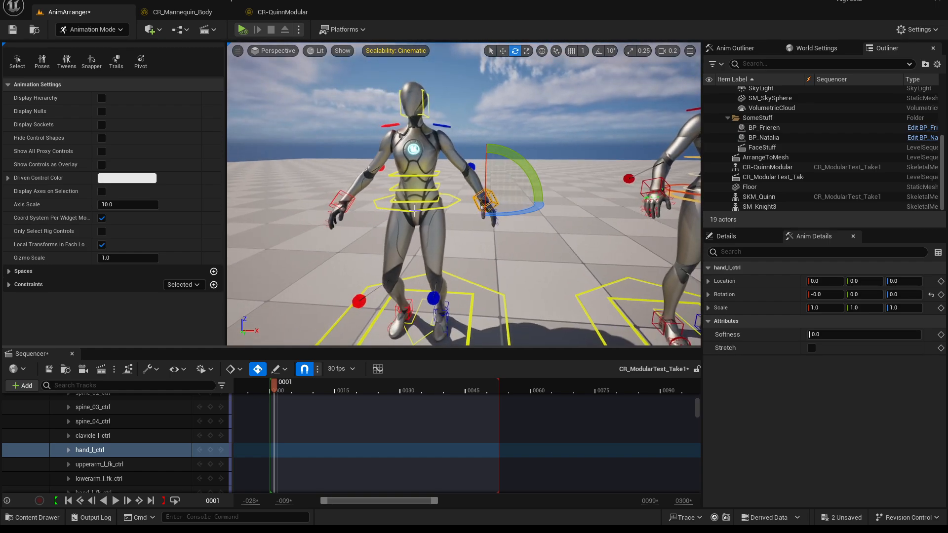
# Lower body_ctrl of SKM_Quinn's CR_Mannequin_Body rig by about 3.8 units to compare its IK arms.
pyautogui.click(403, 200)
pyautogui.moveTo(413, 191)
pyautogui.mouseDown()
pyautogui.moveTo(413, 169)
pyautogui.moveTo(413, 188)
pyautogui.mouseUp()
pyautogui.press('d')
pyautogui.moveTo(413, 188)
pyautogui.mouseDown(button='right')
pyautogui.moveTo(395, 178)
pyautogui.moveTo(415, 188)
pyautogui.mouseUp(button='right')
pyautogui.press('w')
pyautogui.click(436, 225)
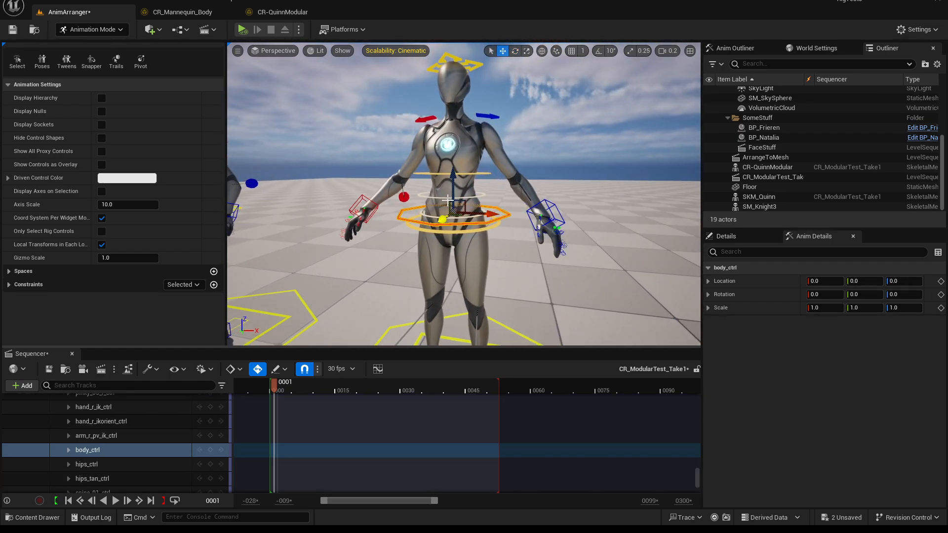
pyautogui.moveTo(458, 188)
pyautogui.mouseDown()
pyautogui.moveTo(459, 211)
pyautogui.moveTo(466, 192)
pyautogui.mouseUp()
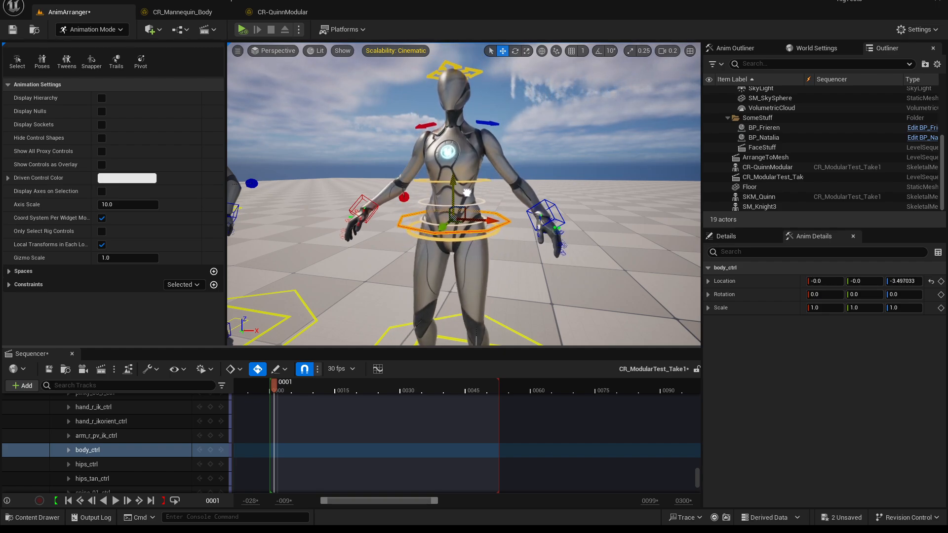
# Open CR_Mannequin_Body and CR-QuinnModular in turn and examine which controls are parented beside and under body_ctrl in the modular rig hierarchy.
pyautogui.click(215, 14)
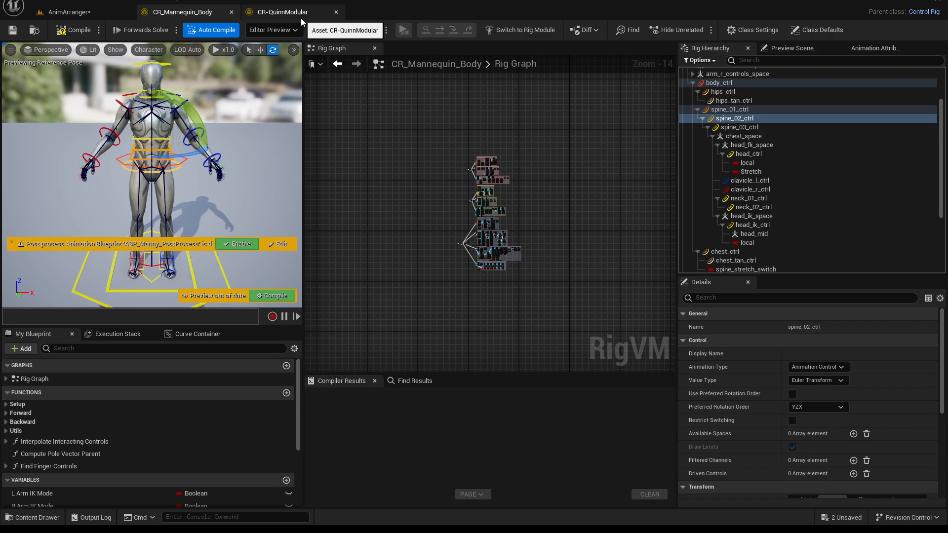
pyautogui.click(301, 15)
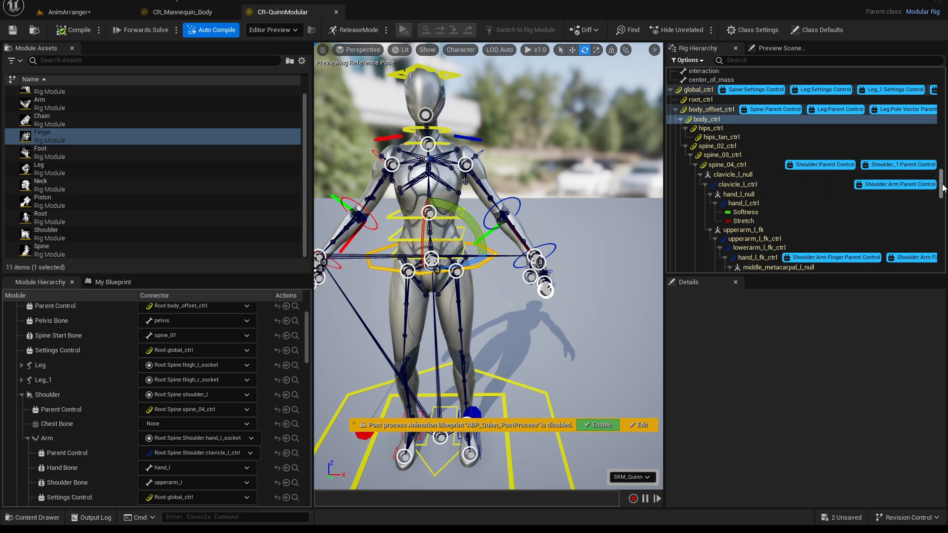
pyautogui.click(680, 120)
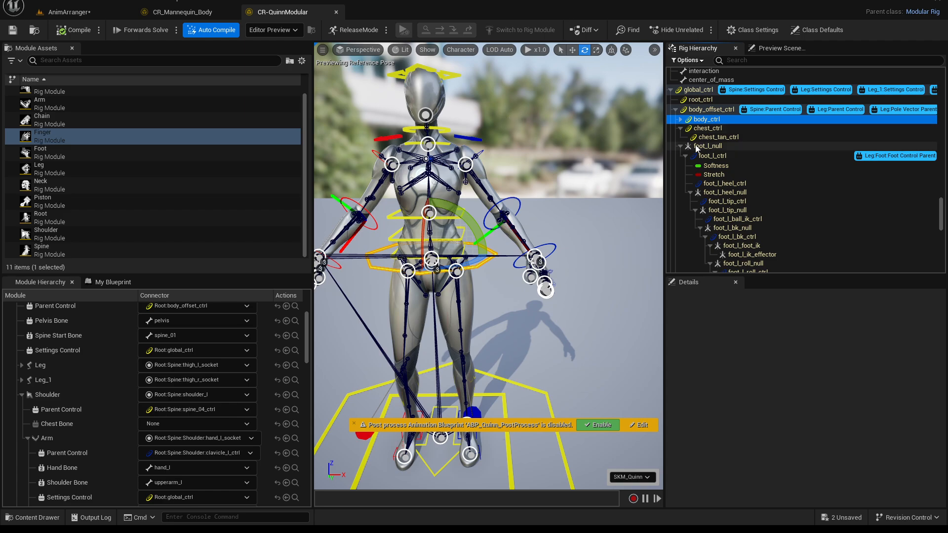
pyautogui.click(681, 129)
pyautogui.click(681, 137)
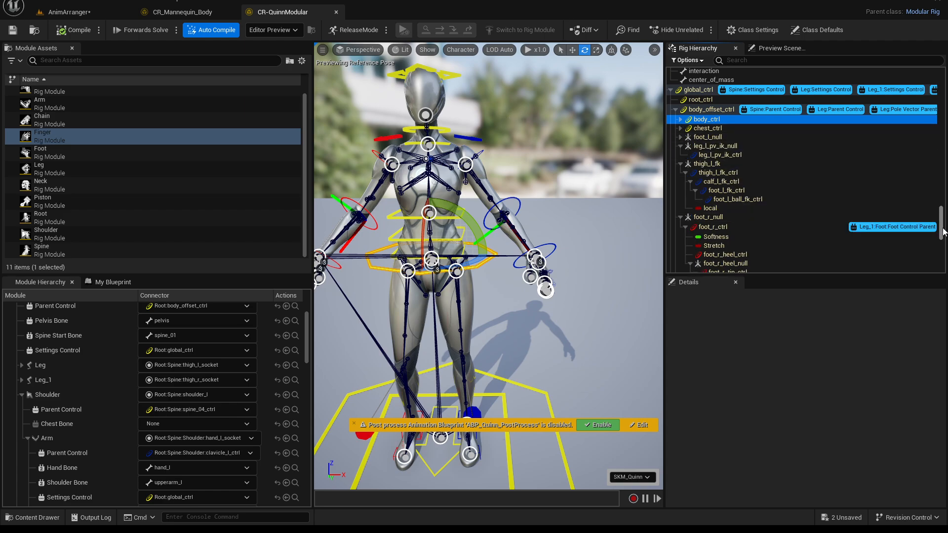
pyautogui.scroll(-4, 942, 232)
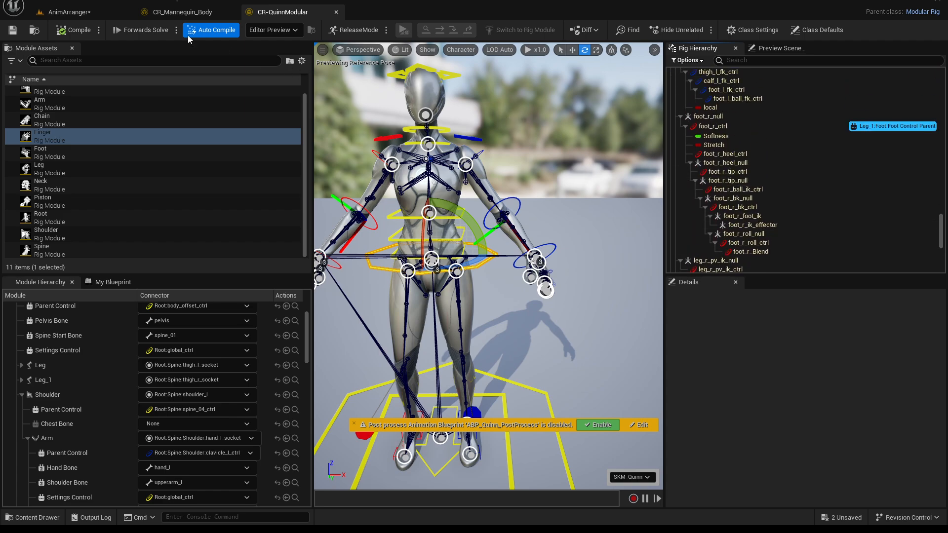
# Return to the AnimArranger level and compare the arm and leg controls of both posed rigs, going to frame 0.
pyautogui.click(144, 14)
pyautogui.click(117, 16)
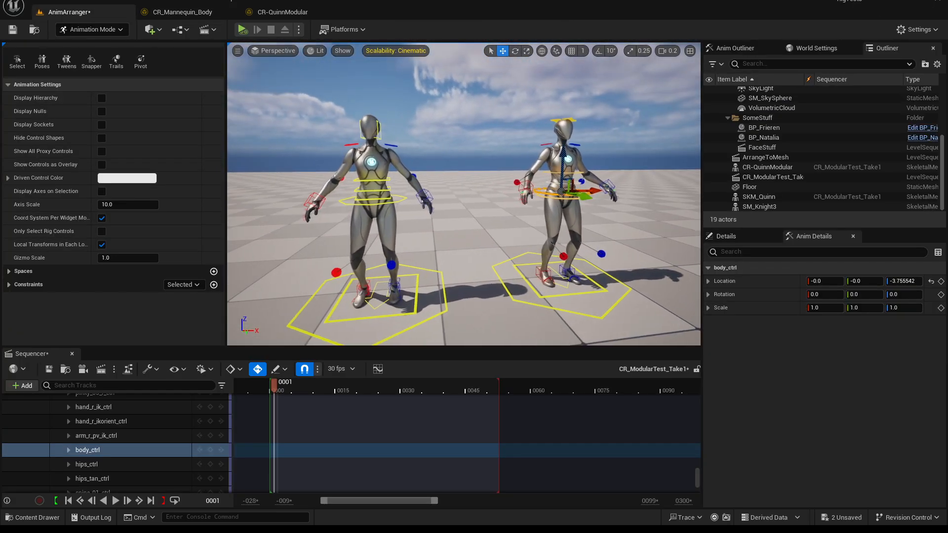
pyautogui.press('Up')
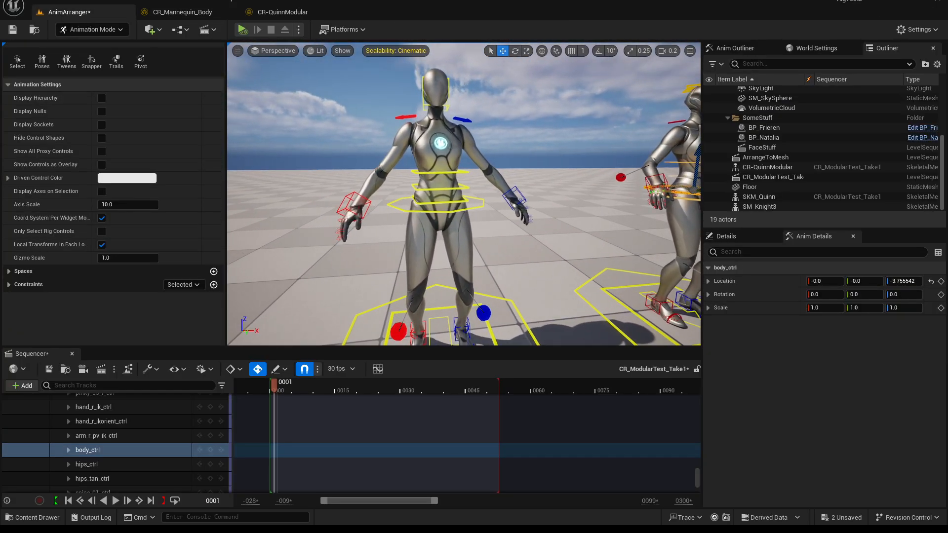
pyautogui.scroll(-3, 291, 327)
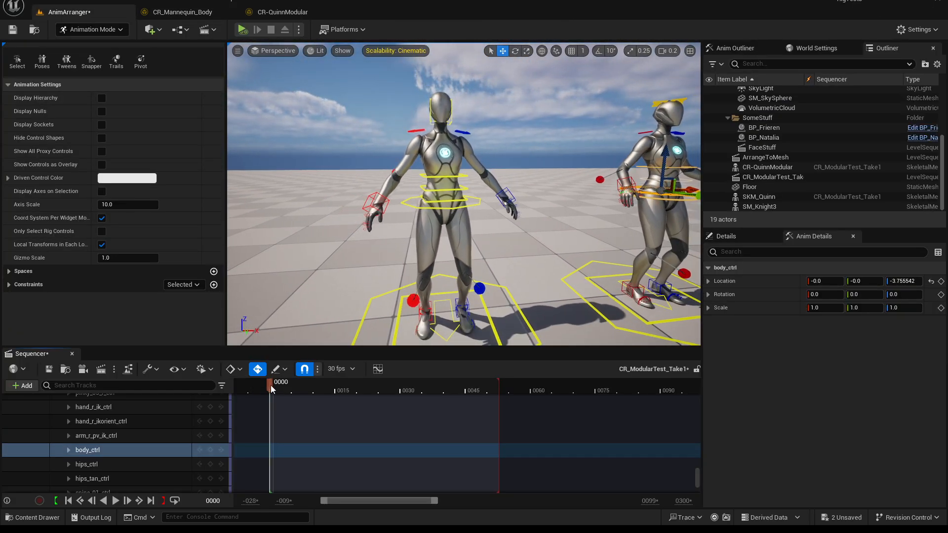
# Reopen the CR-QuinnModular rig and examine the left Arm module's parent, pole vector and FK arm space connectors.
pyautogui.click(285, 15)
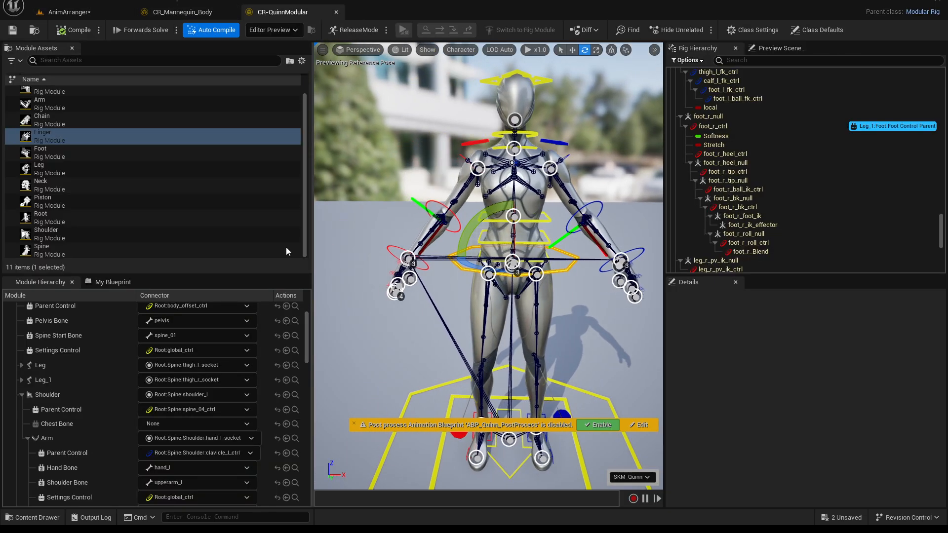
pyautogui.scroll(-5, 307, 339)
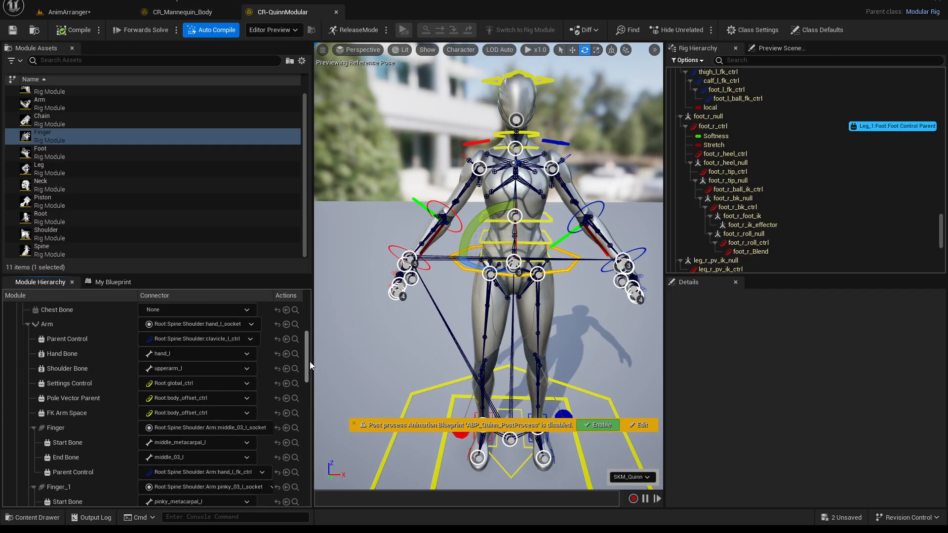